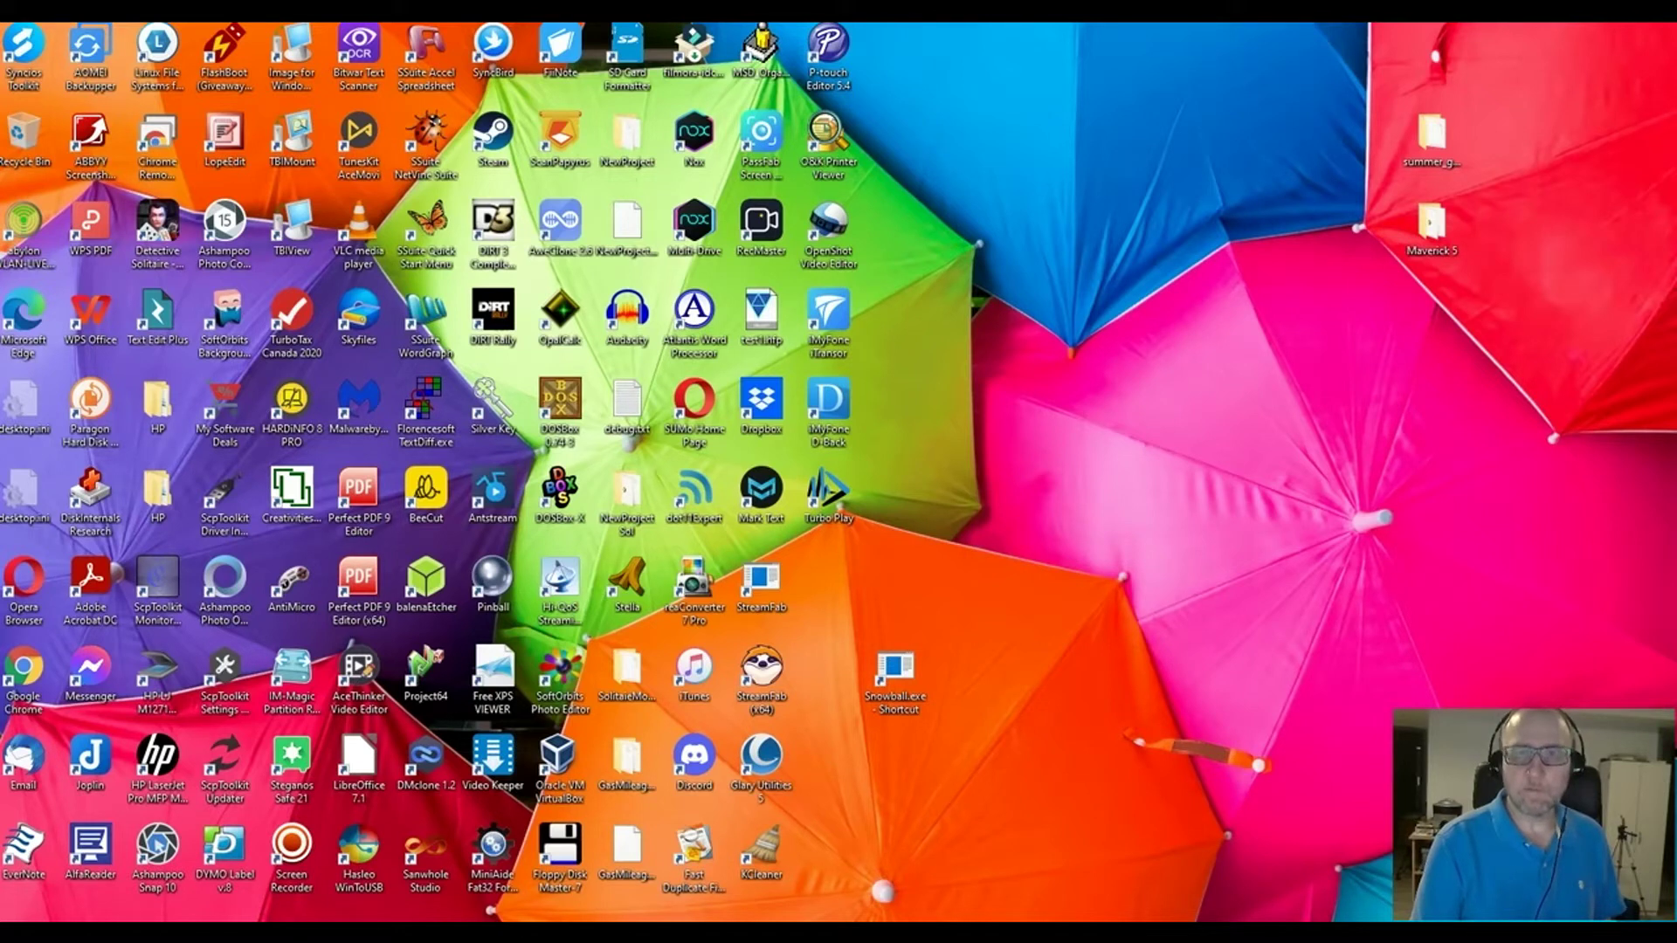
Copy maverick5-master-a.d64 from the desktop's Maverick 5 folder into the 1541 folder on Pi1541 (F:), and close the source folder.
{"action": "left_click_drag", "start_coordinate": [1651, 49], "coordinate": [835, 61]}
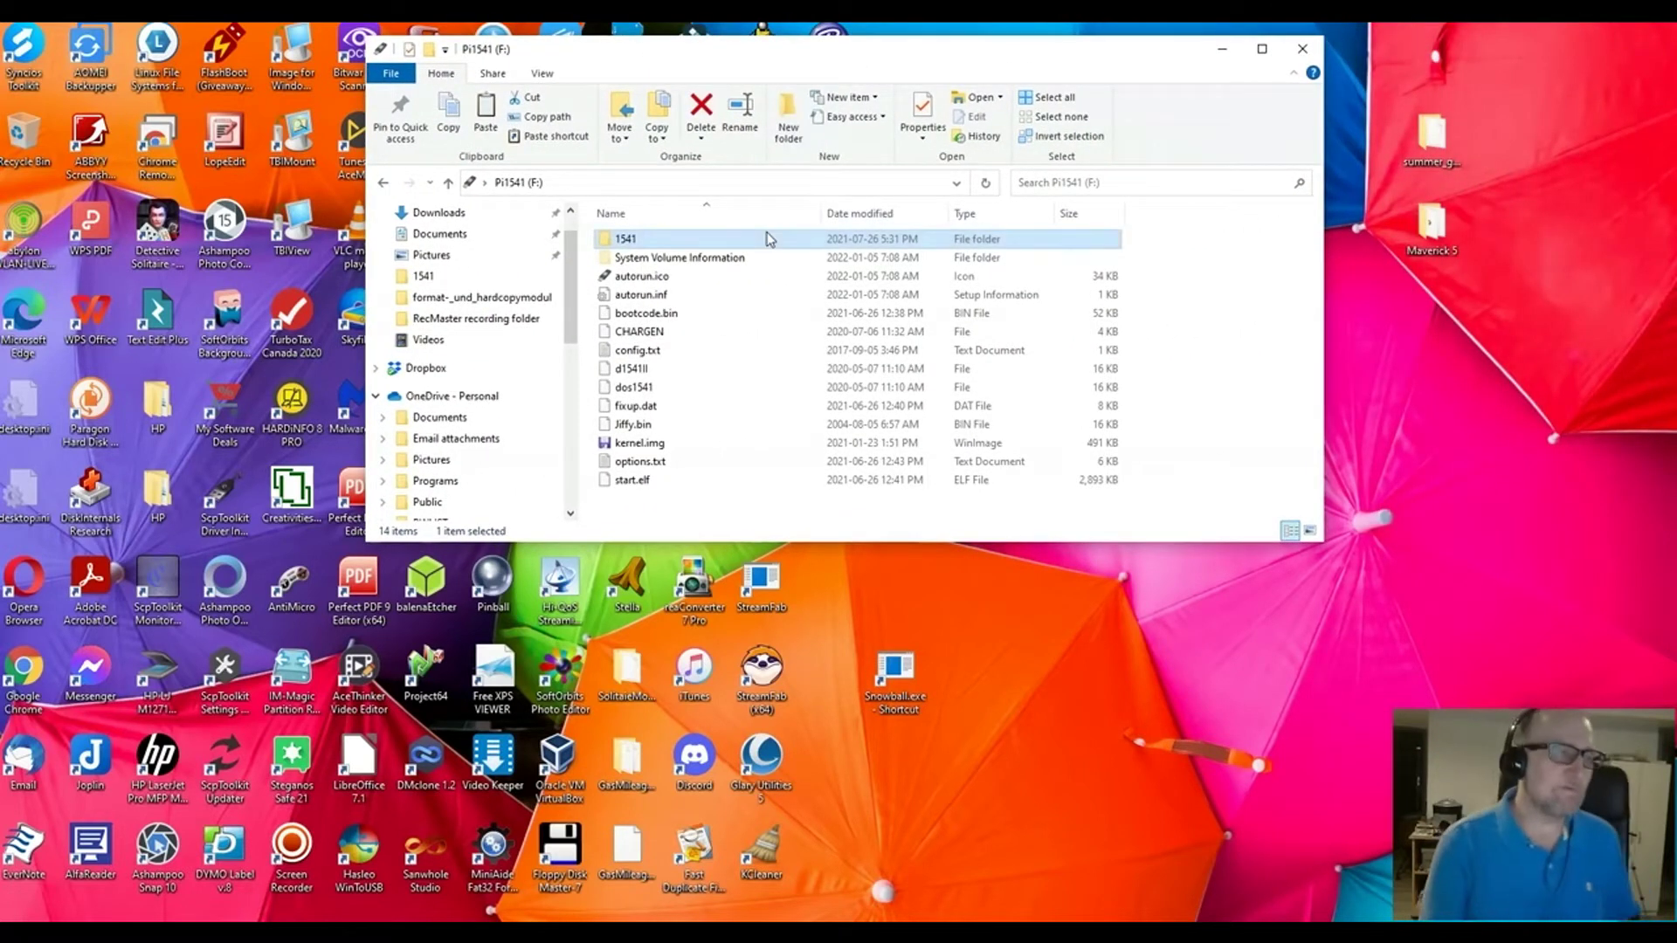
{"action": "double_click", "coordinate": [627, 240]}
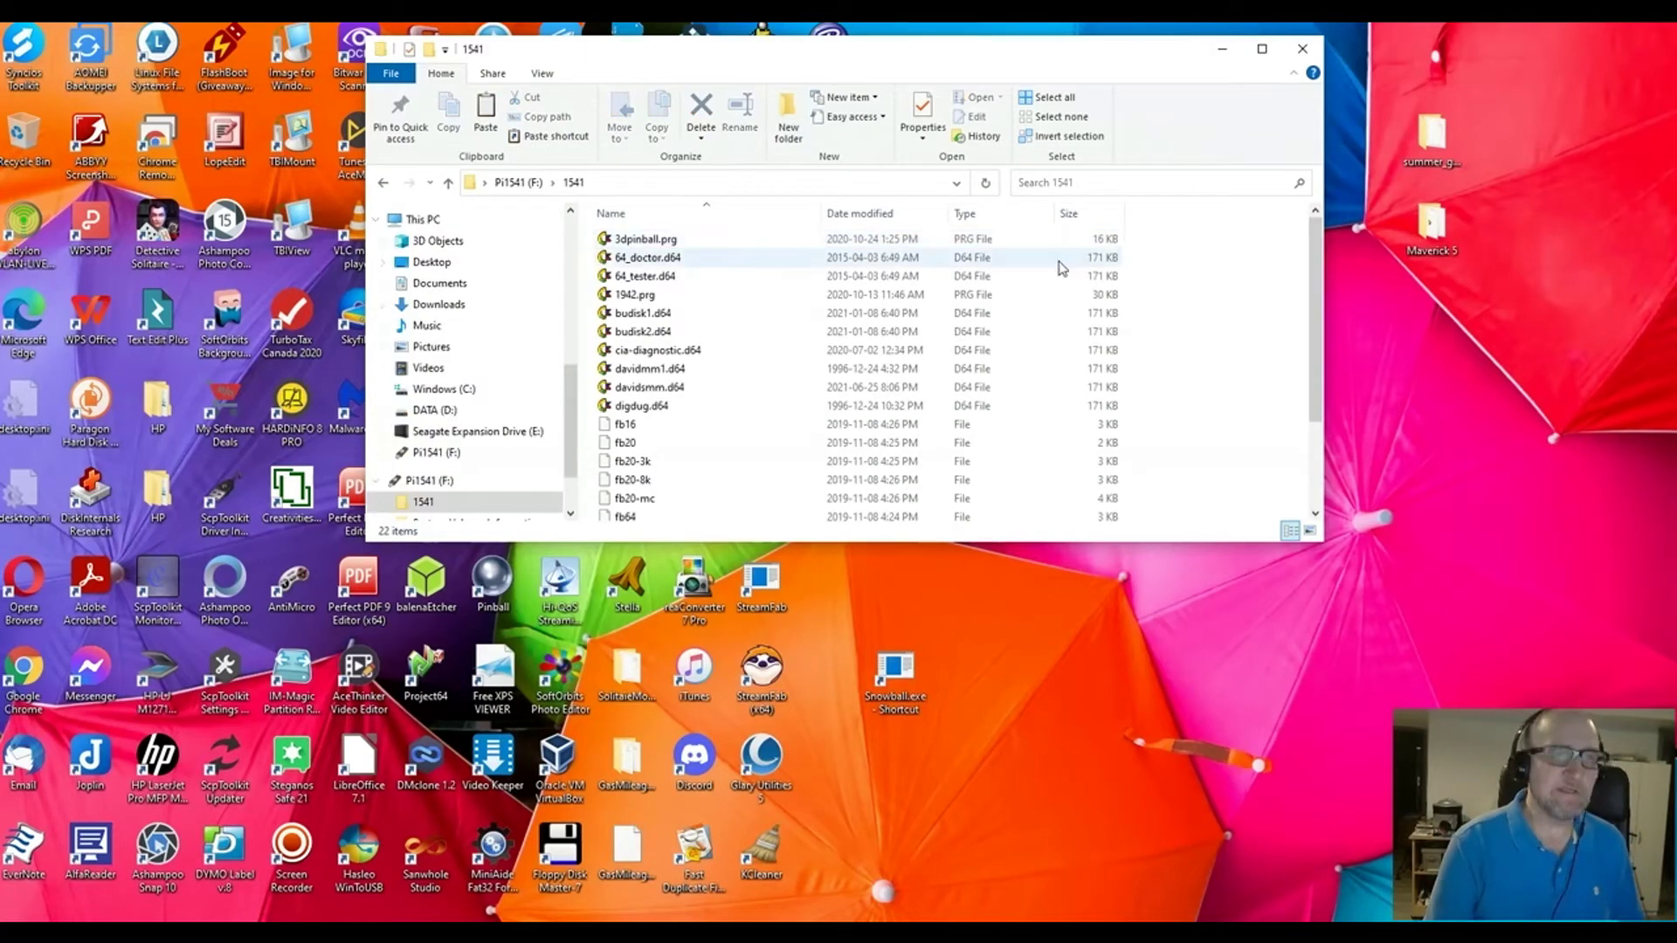
{"action": "left_click", "coordinate": [1438, 231]}
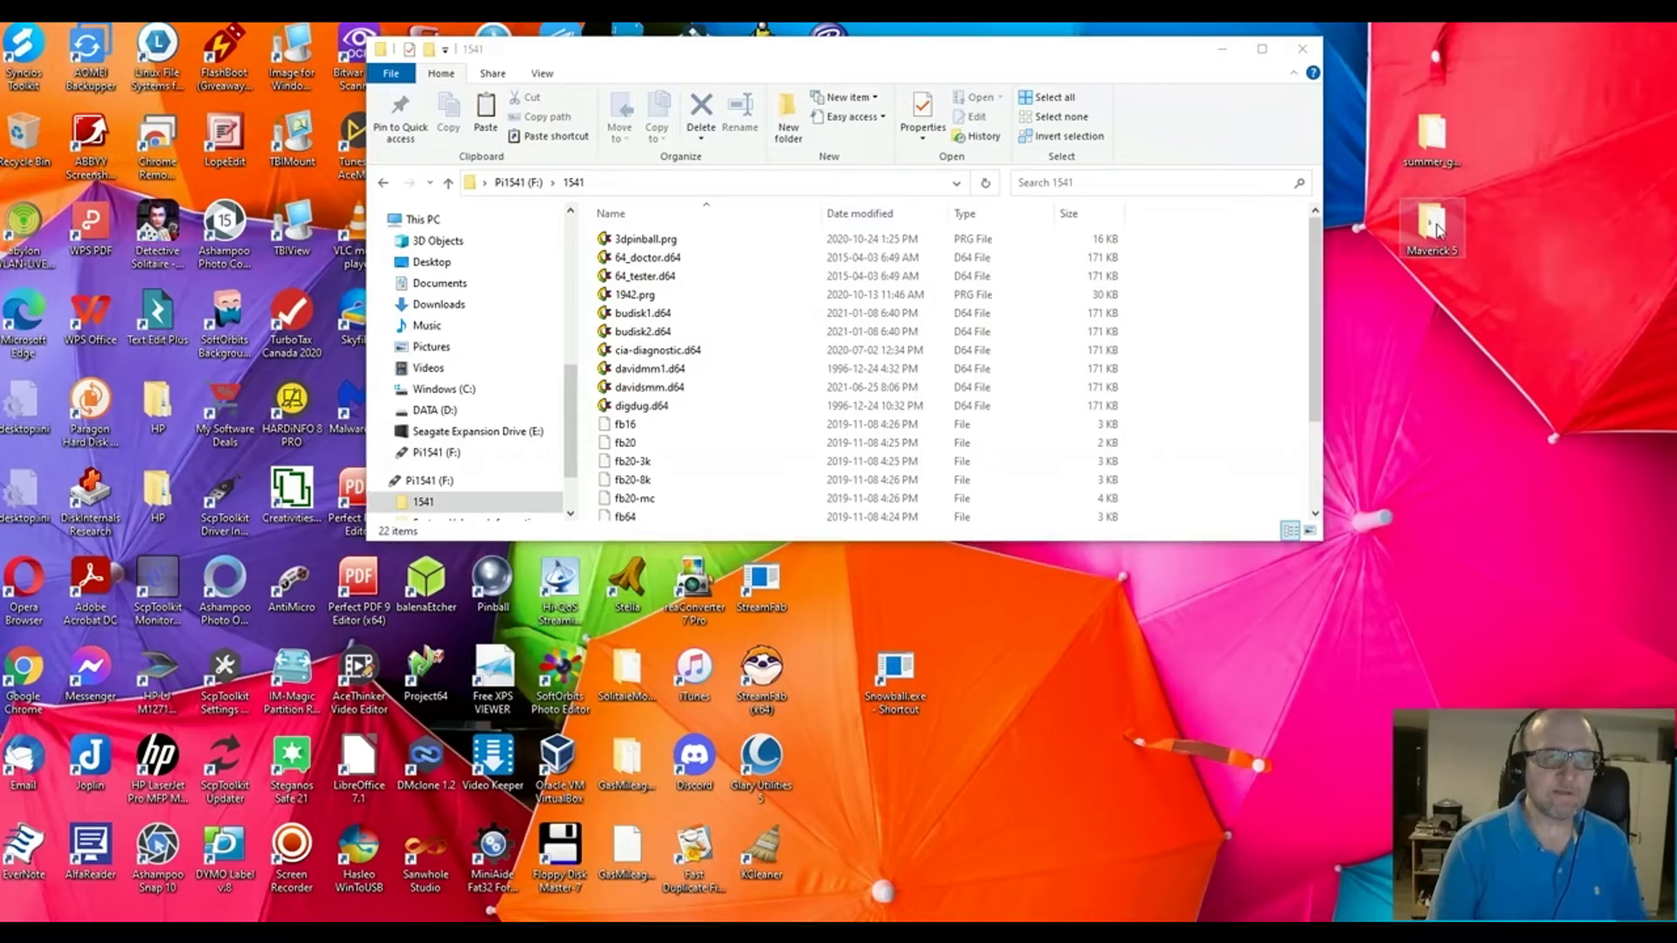
{"action": "double_click", "coordinate": [1438, 231]}
{"action": "left_click_drag", "start_coordinate": [948, 83], "coordinate": [1205, 545]}
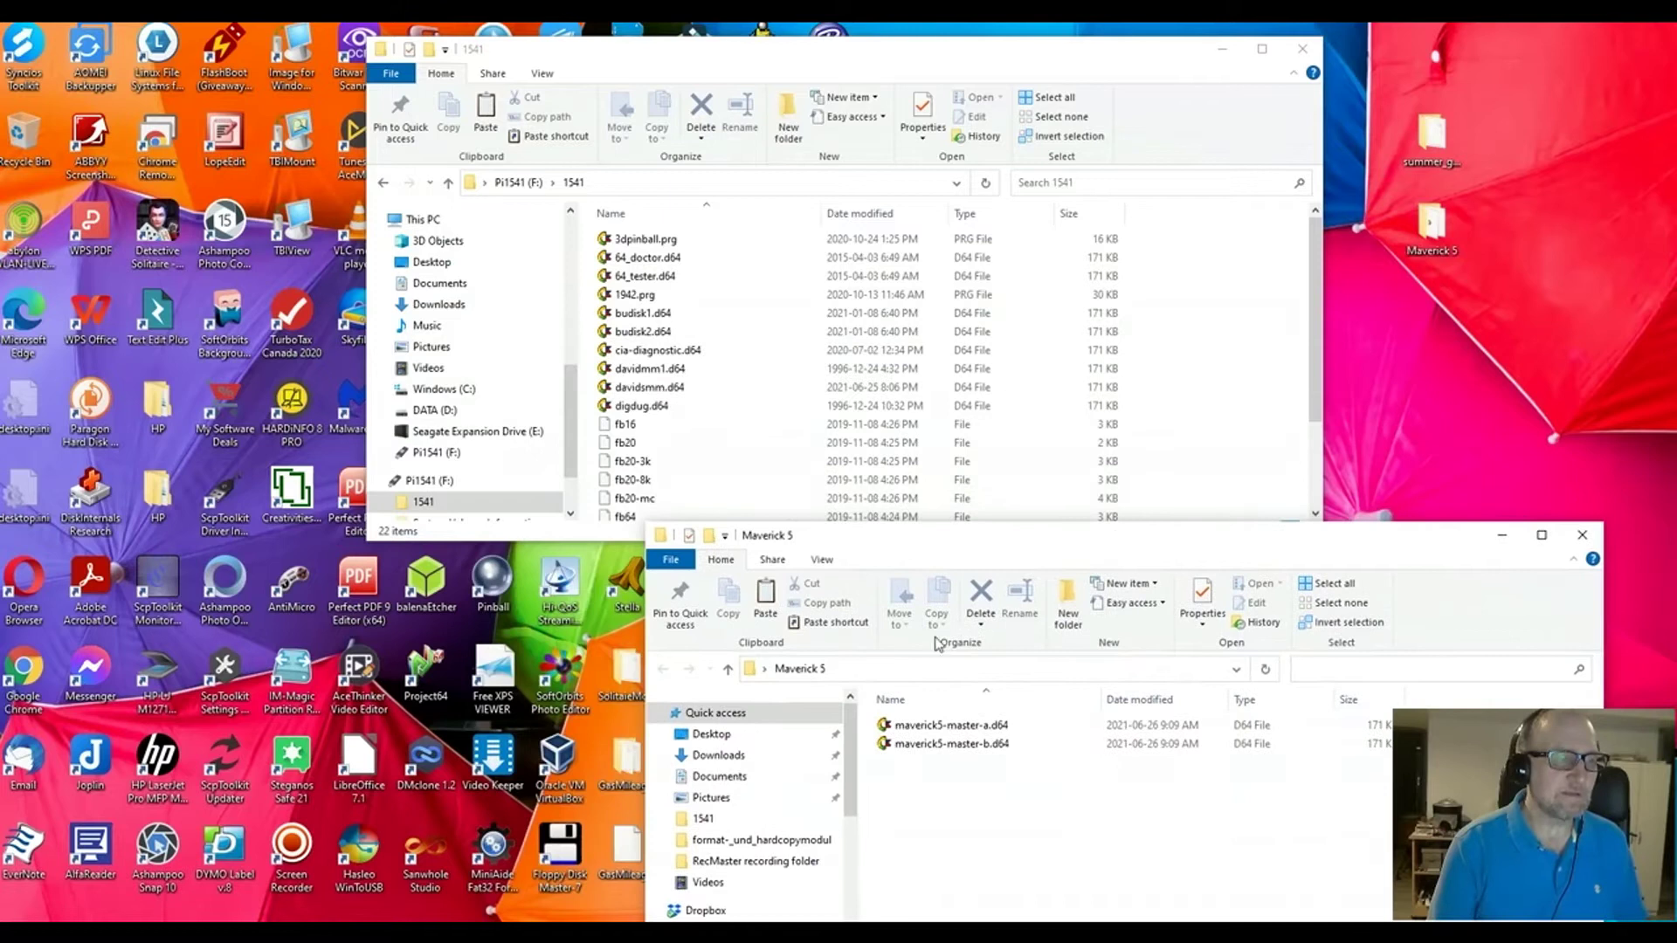
{"action": "left_click_drag", "start_coordinate": [914, 736], "coordinate": [792, 438]}
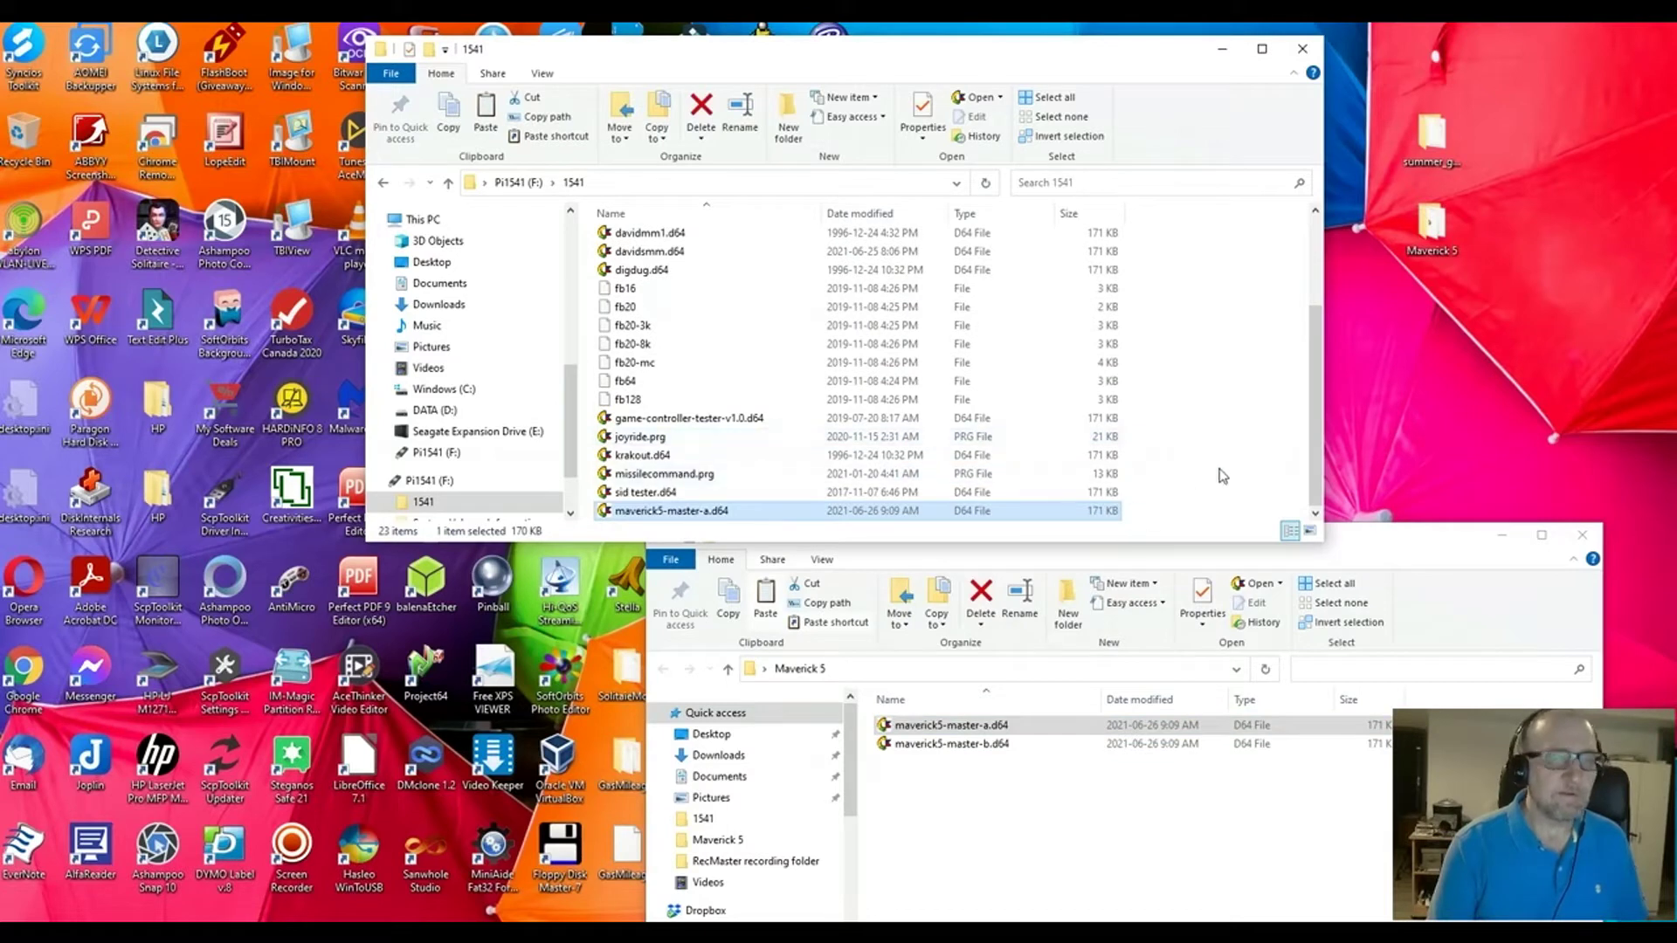
{"action": "left_click", "coordinate": [1578, 534]}
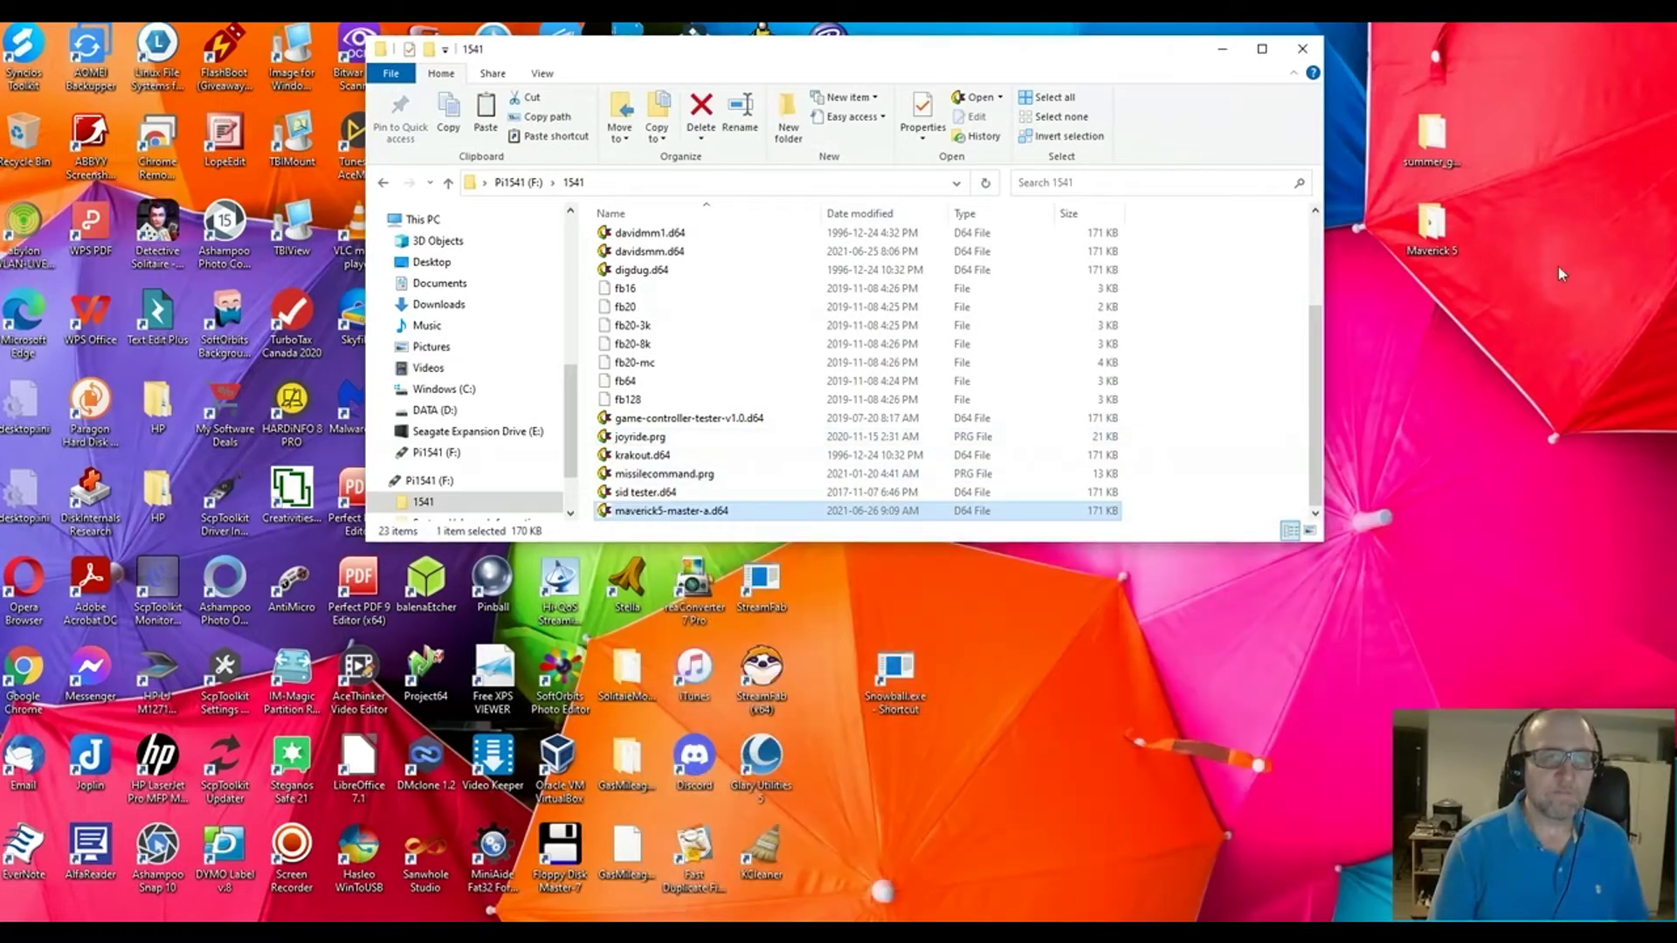
Copy the summer_games[epyx_1984](ntsc)(!).g64 disk image from its desktop folder into the 1541 folder, and close the source folder.
{"action": "double_click", "coordinate": [1428, 145]}
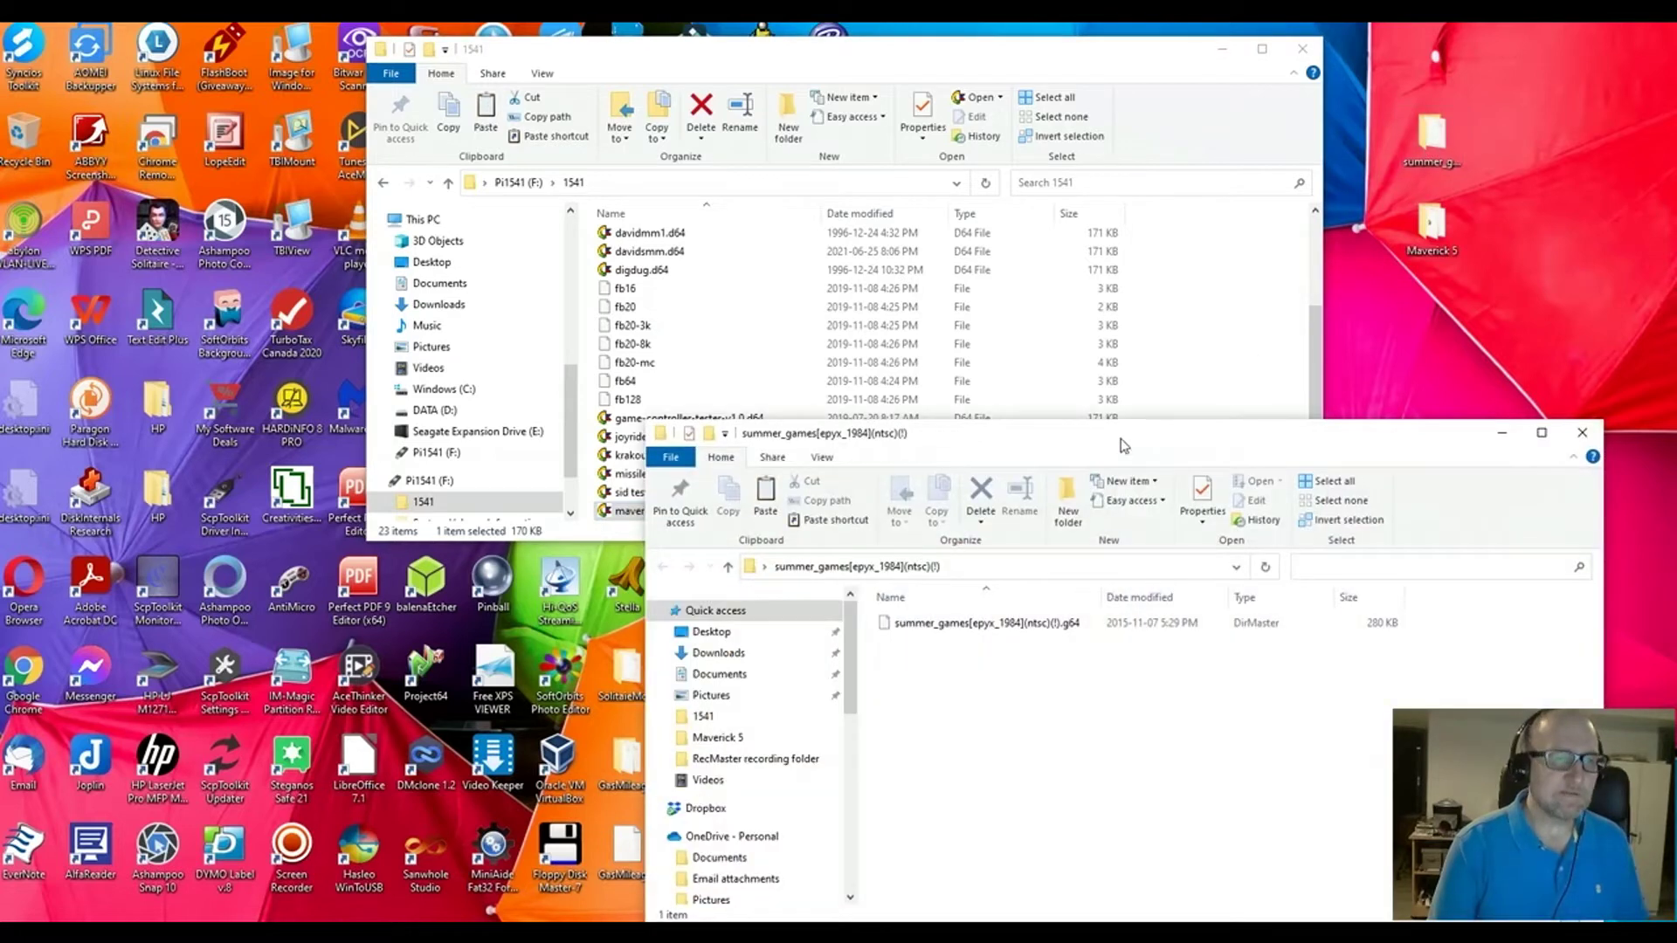
{"action": "left_click_drag", "start_coordinate": [1099, 445], "coordinate": [1189, 426]}
{"action": "left_click", "coordinate": [1092, 604]}
{"action": "left_click_drag", "start_coordinate": [1092, 605], "coordinate": [1184, 346]}
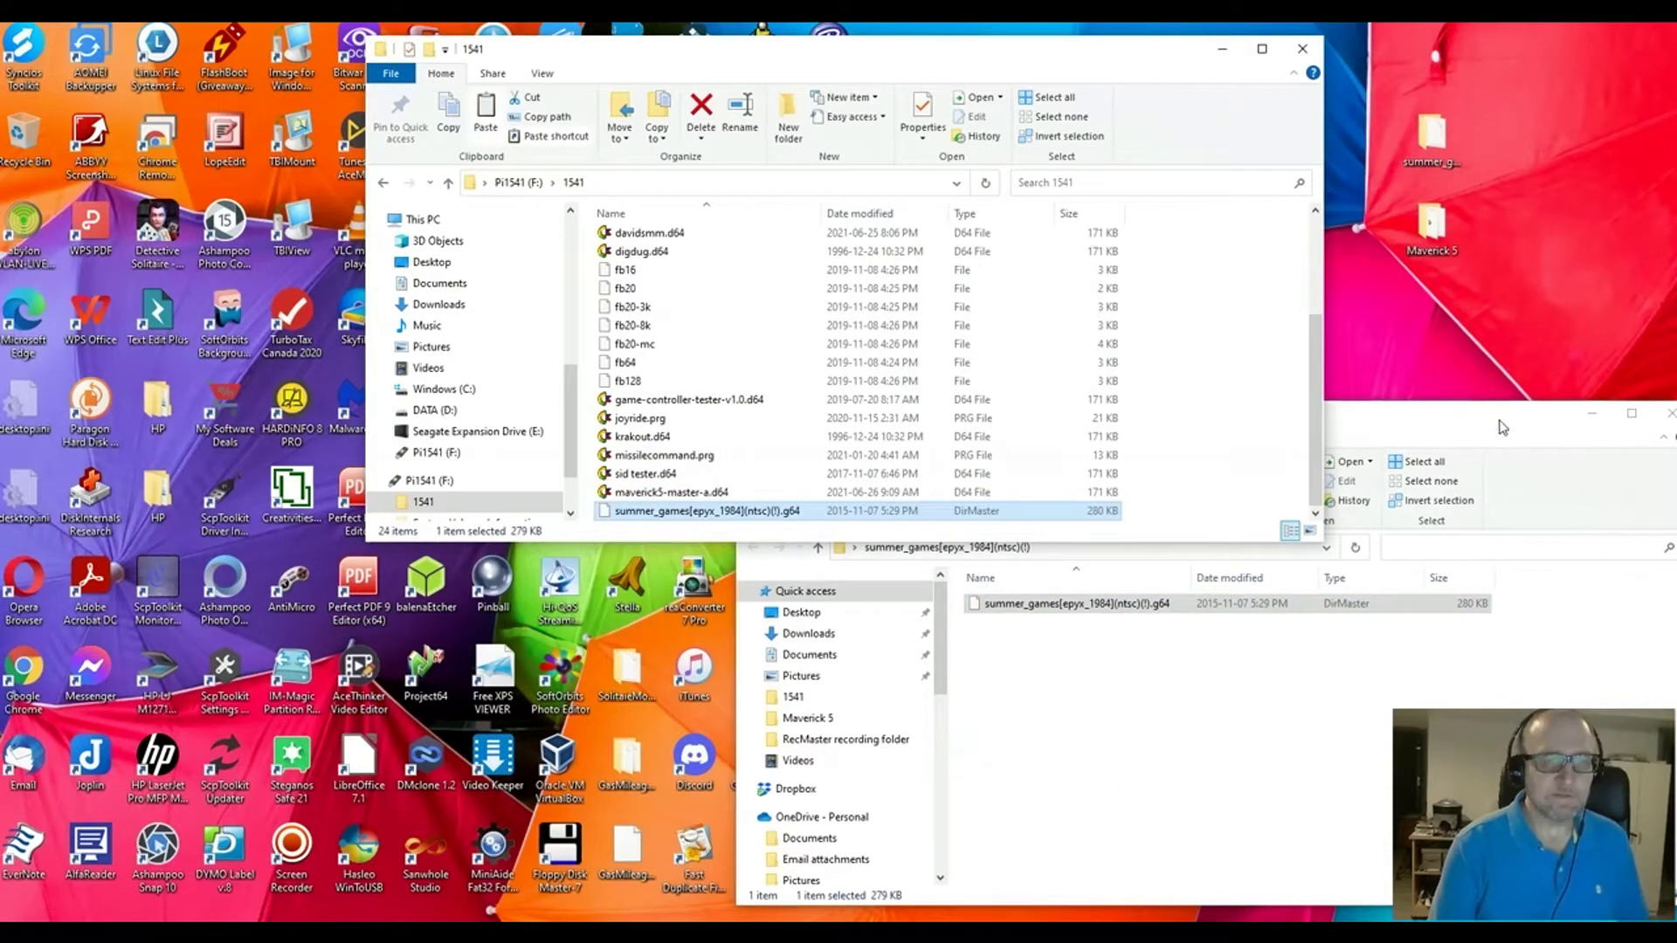
{"action": "left_click_drag", "start_coordinate": [1503, 427], "coordinate": [1368, 430]}
{"action": "left_click", "coordinate": [1539, 416]}
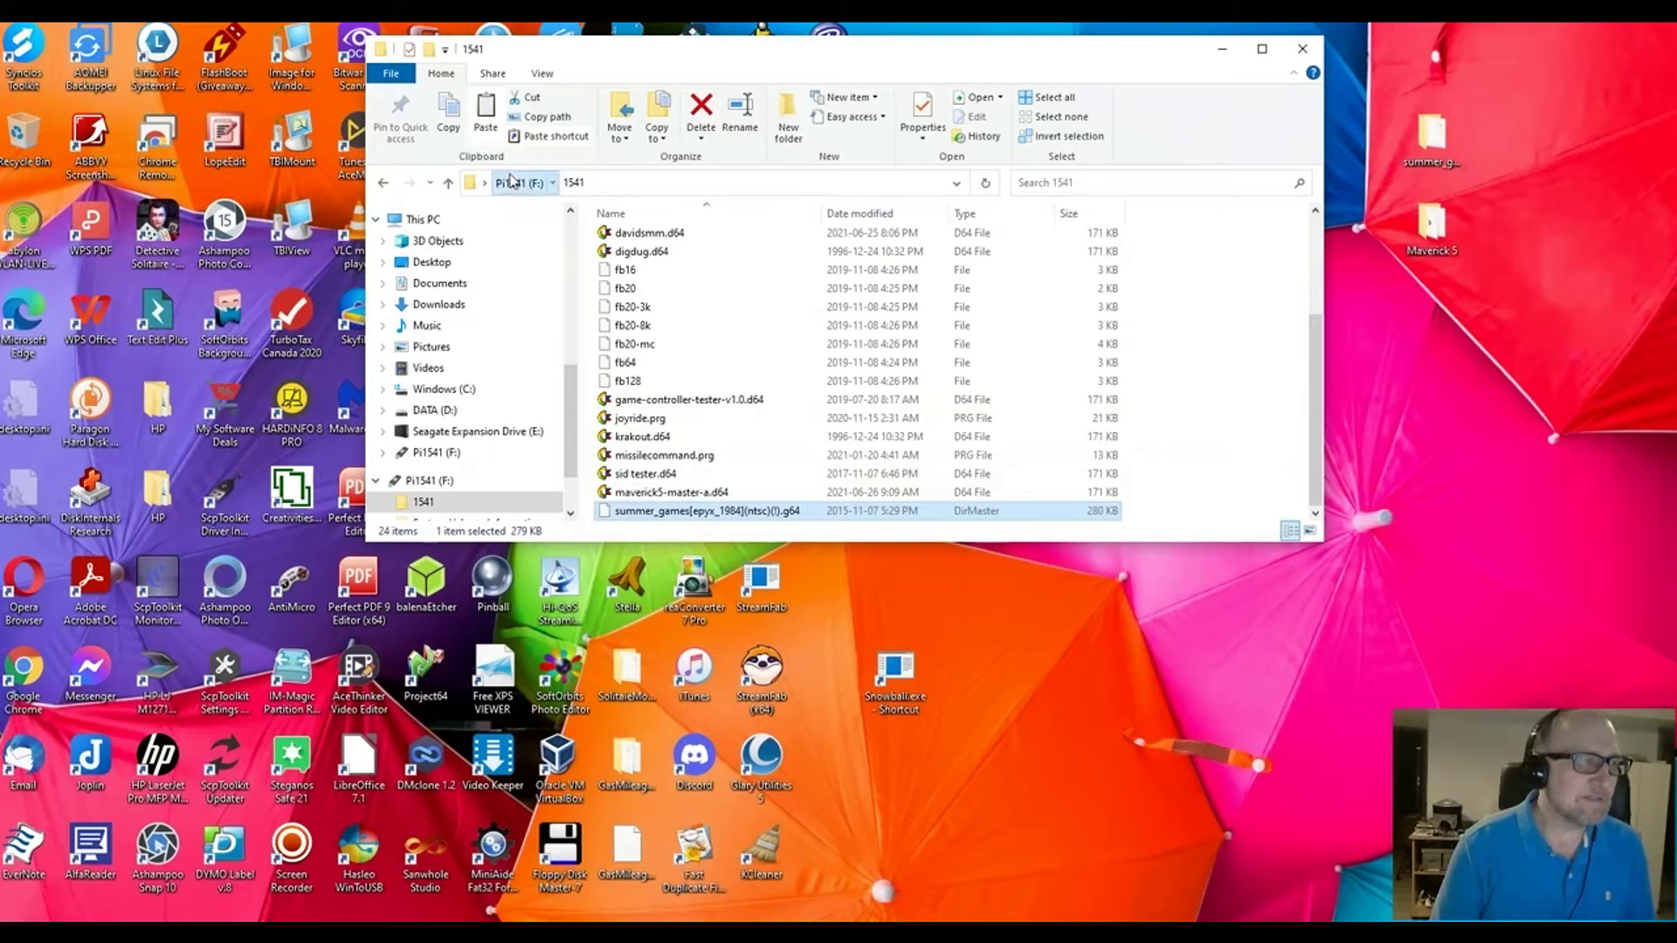
View the options.txt configuration file in the root of Pi1541 (F:), and close it.
{"action": "left_click", "coordinate": [518, 182]}
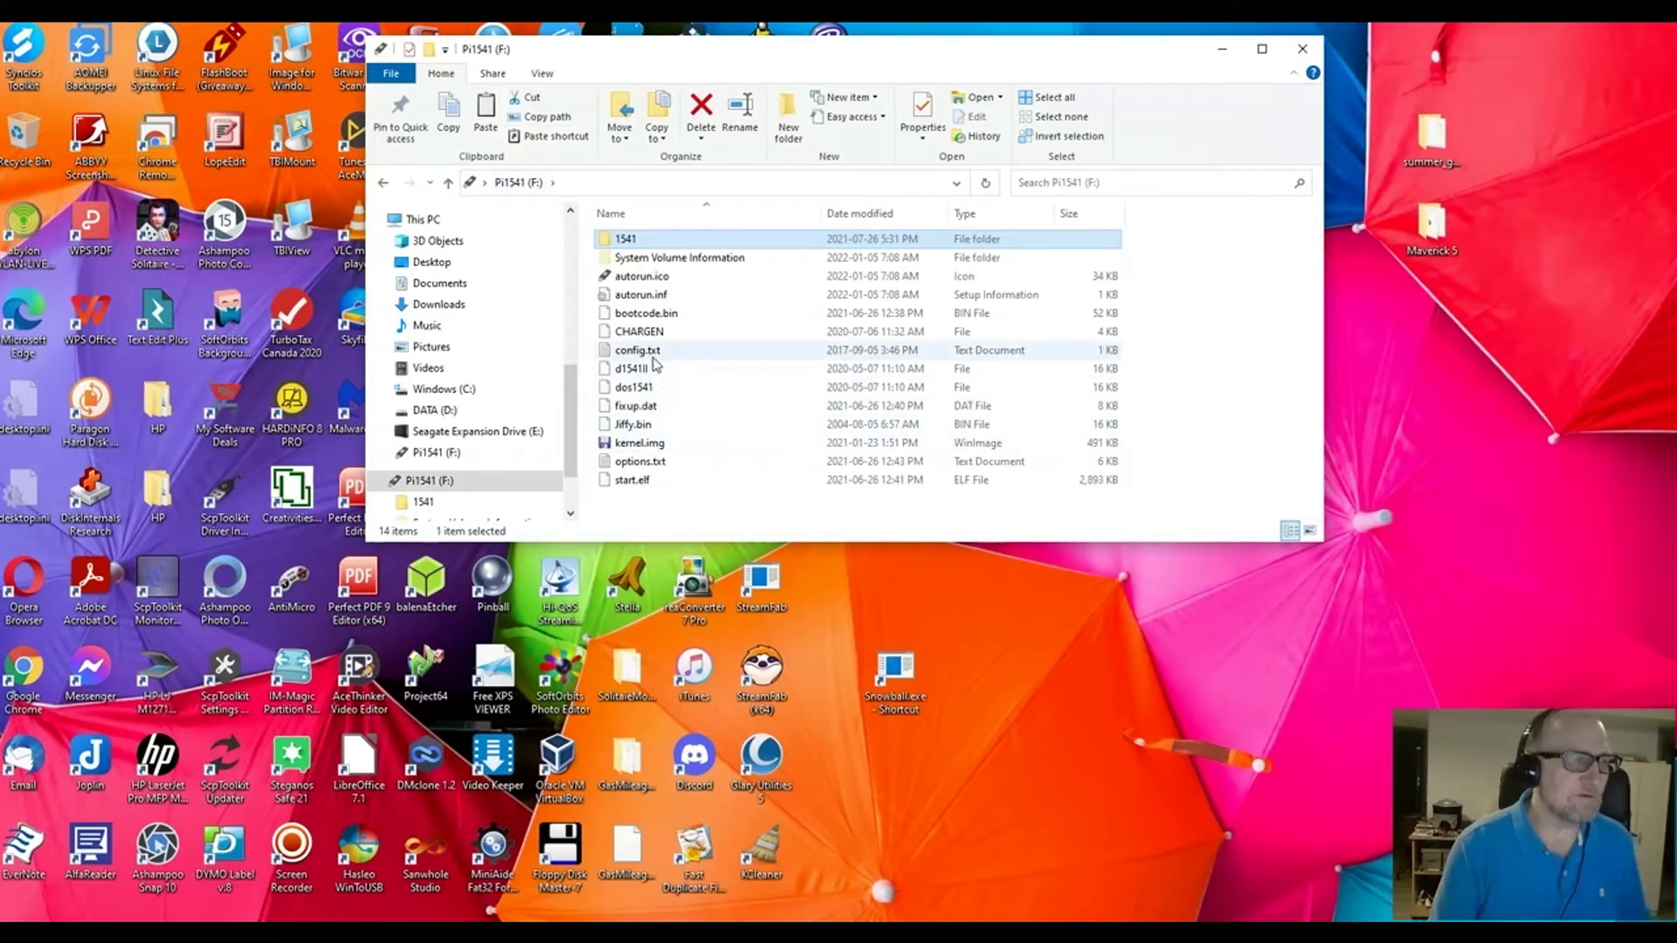
{"action": "double_click", "coordinate": [650, 463]}
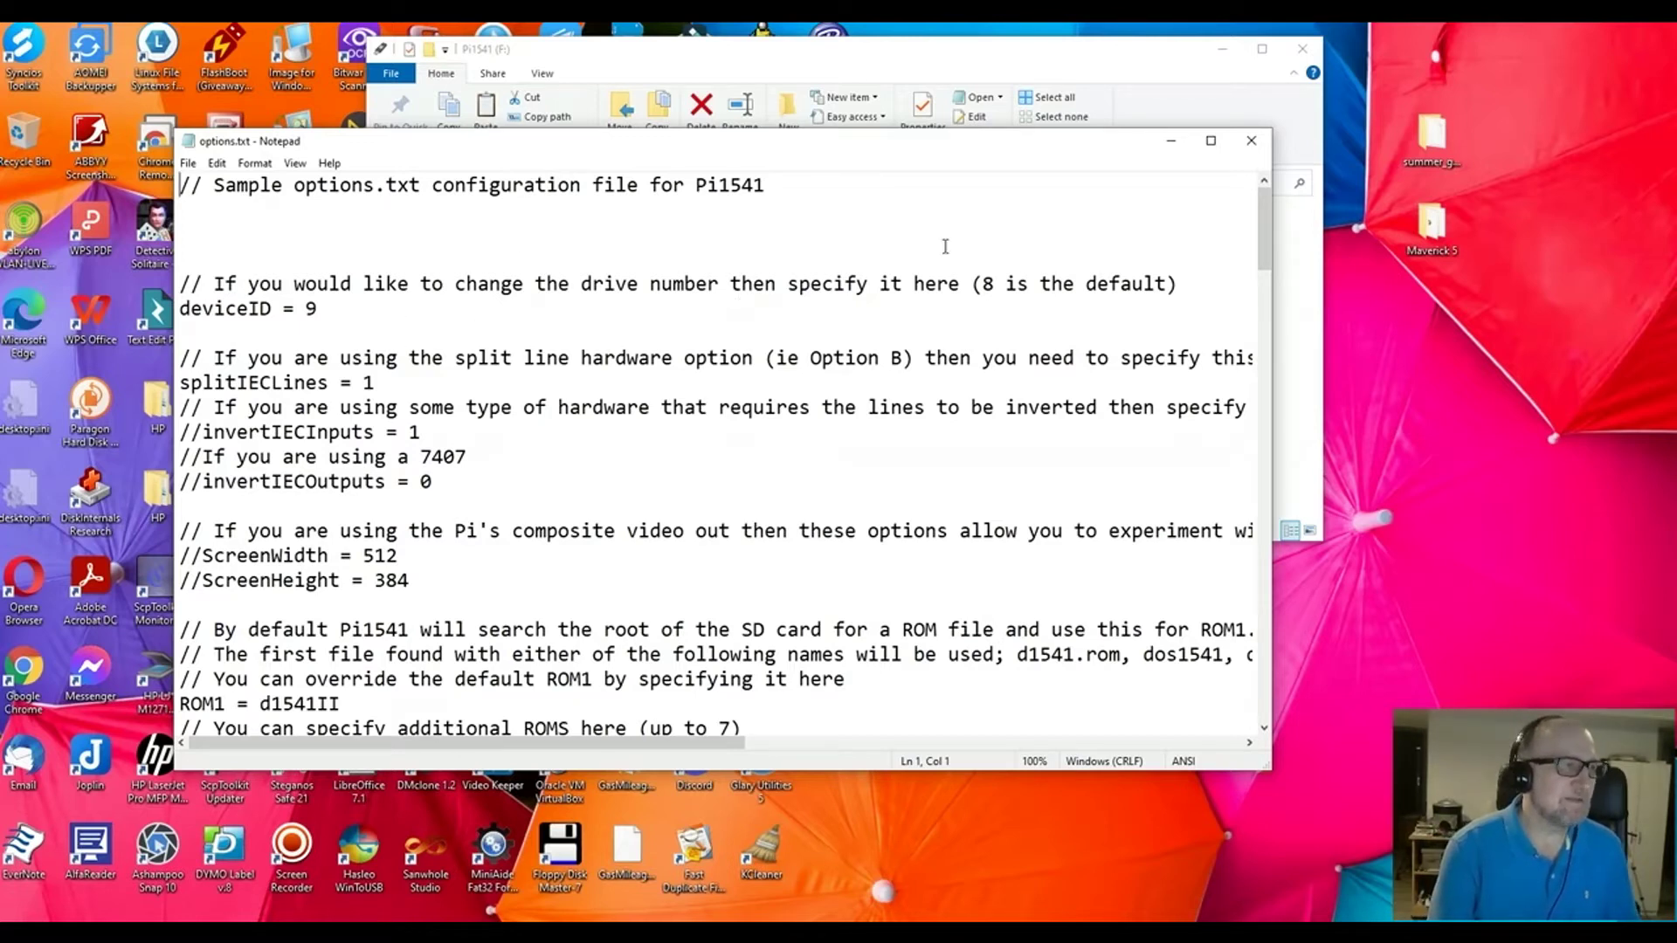
{"action": "left_click", "coordinate": [1256, 150]}
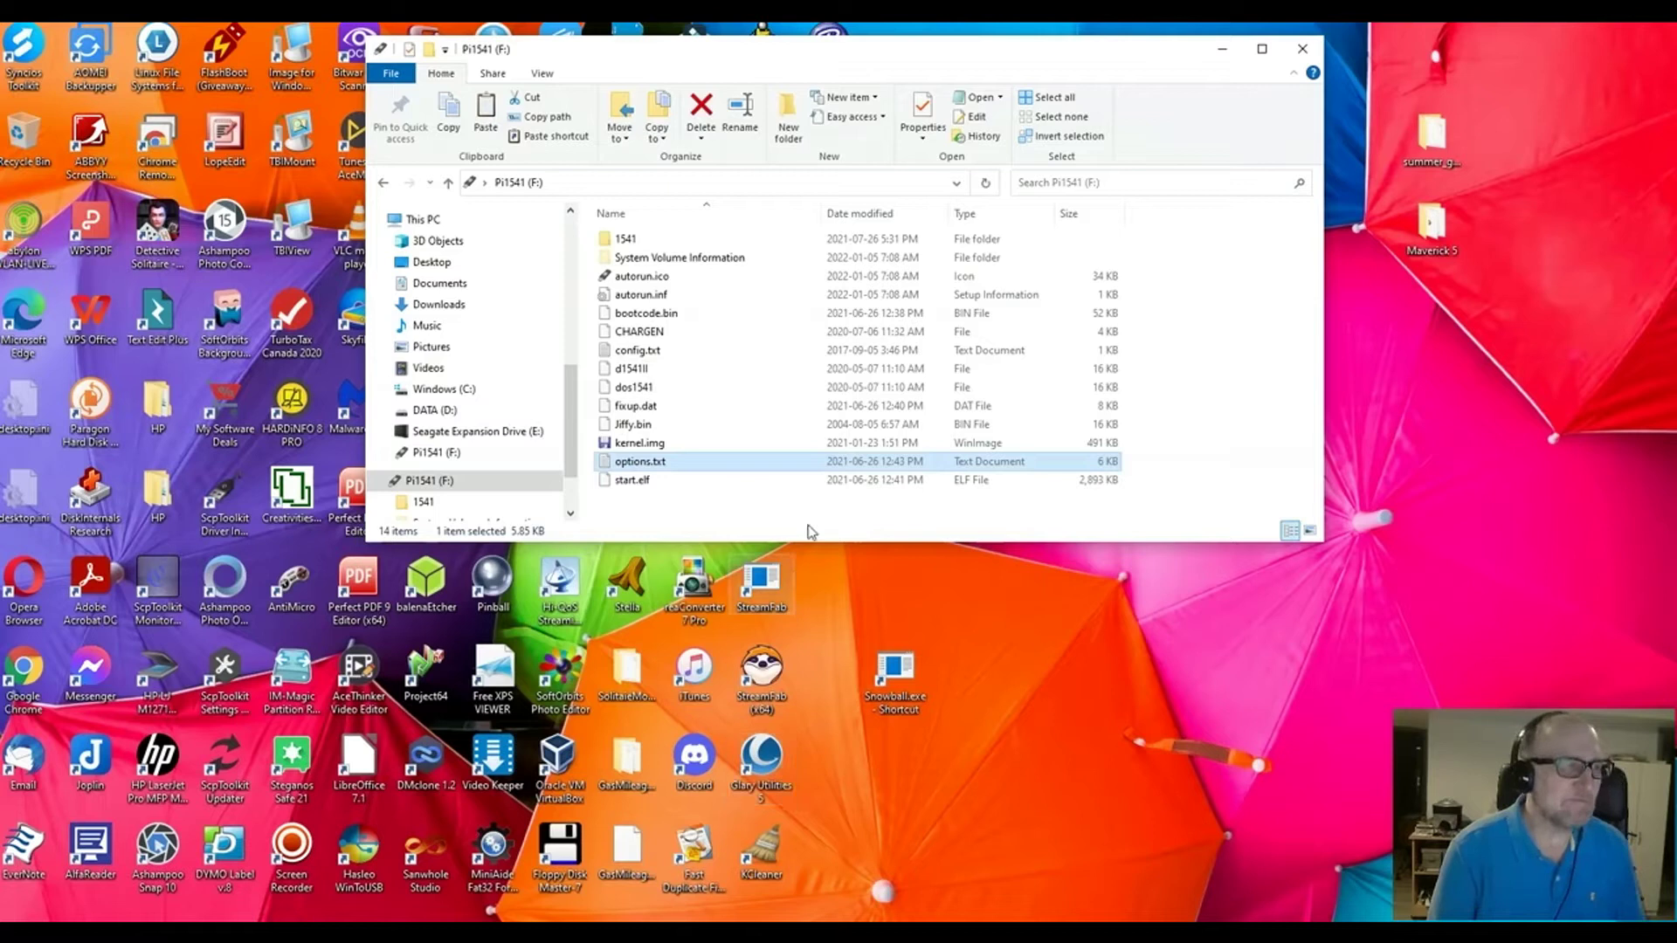
Look through the 1541 folder's disk images and find kernel.img in the root of the Pi1541 drive.
{"action": "scroll", "coordinate": [574, 451], "scroll_direction": "down", "scroll_amount": 2}
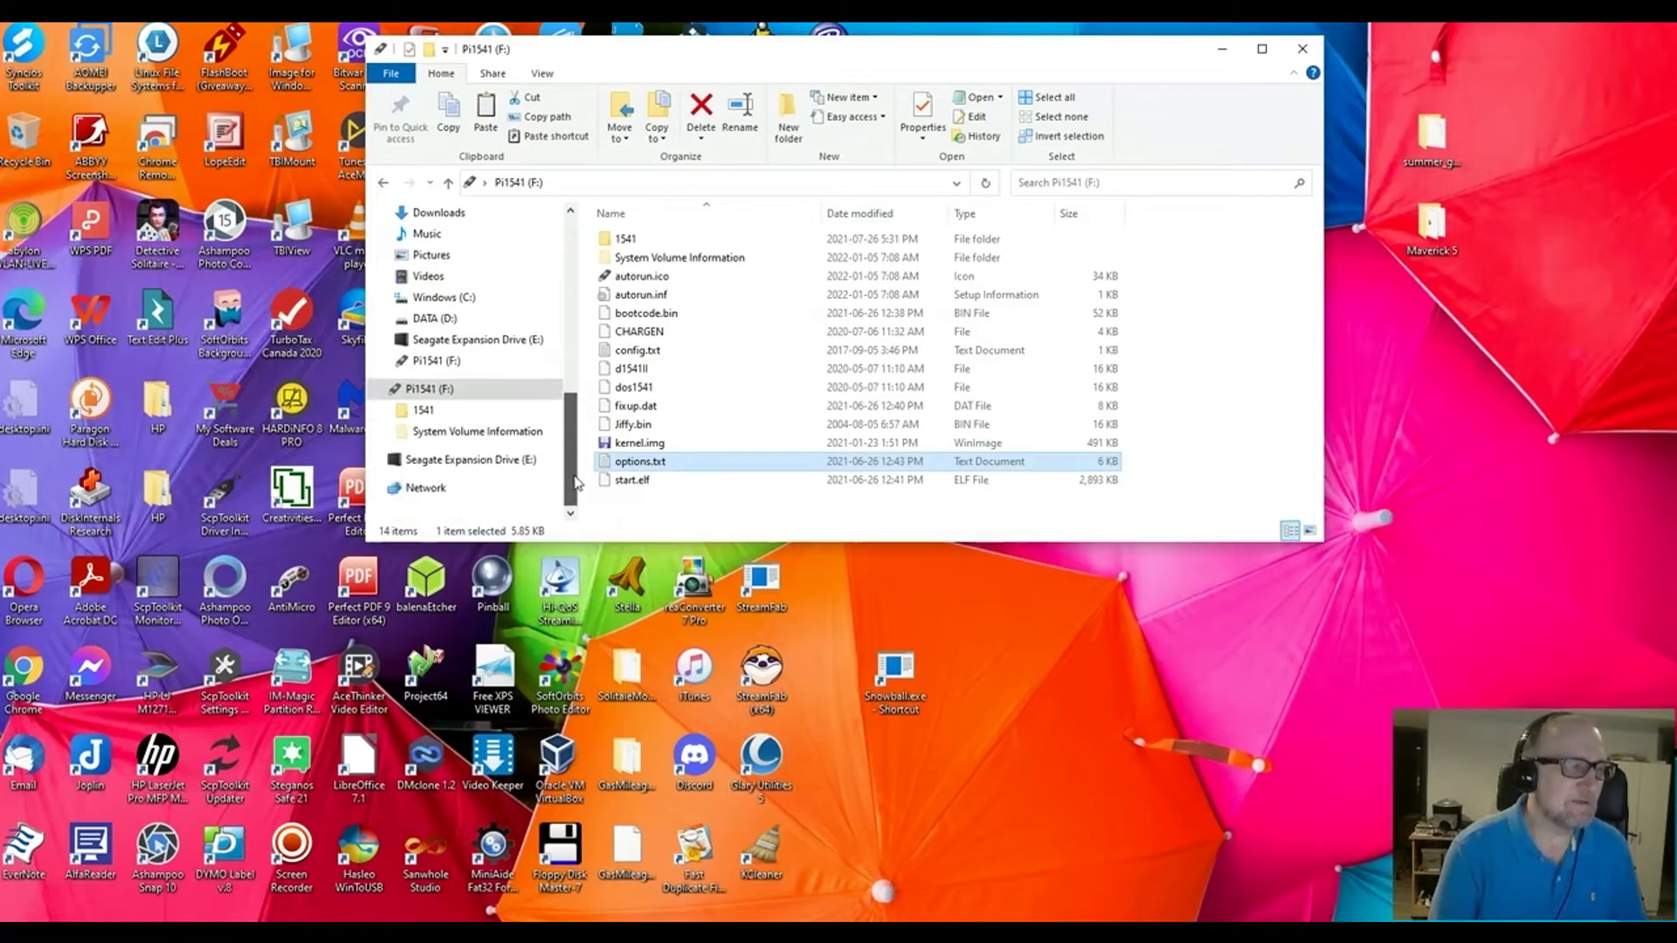
{"action": "left_click", "coordinate": [424, 411]}
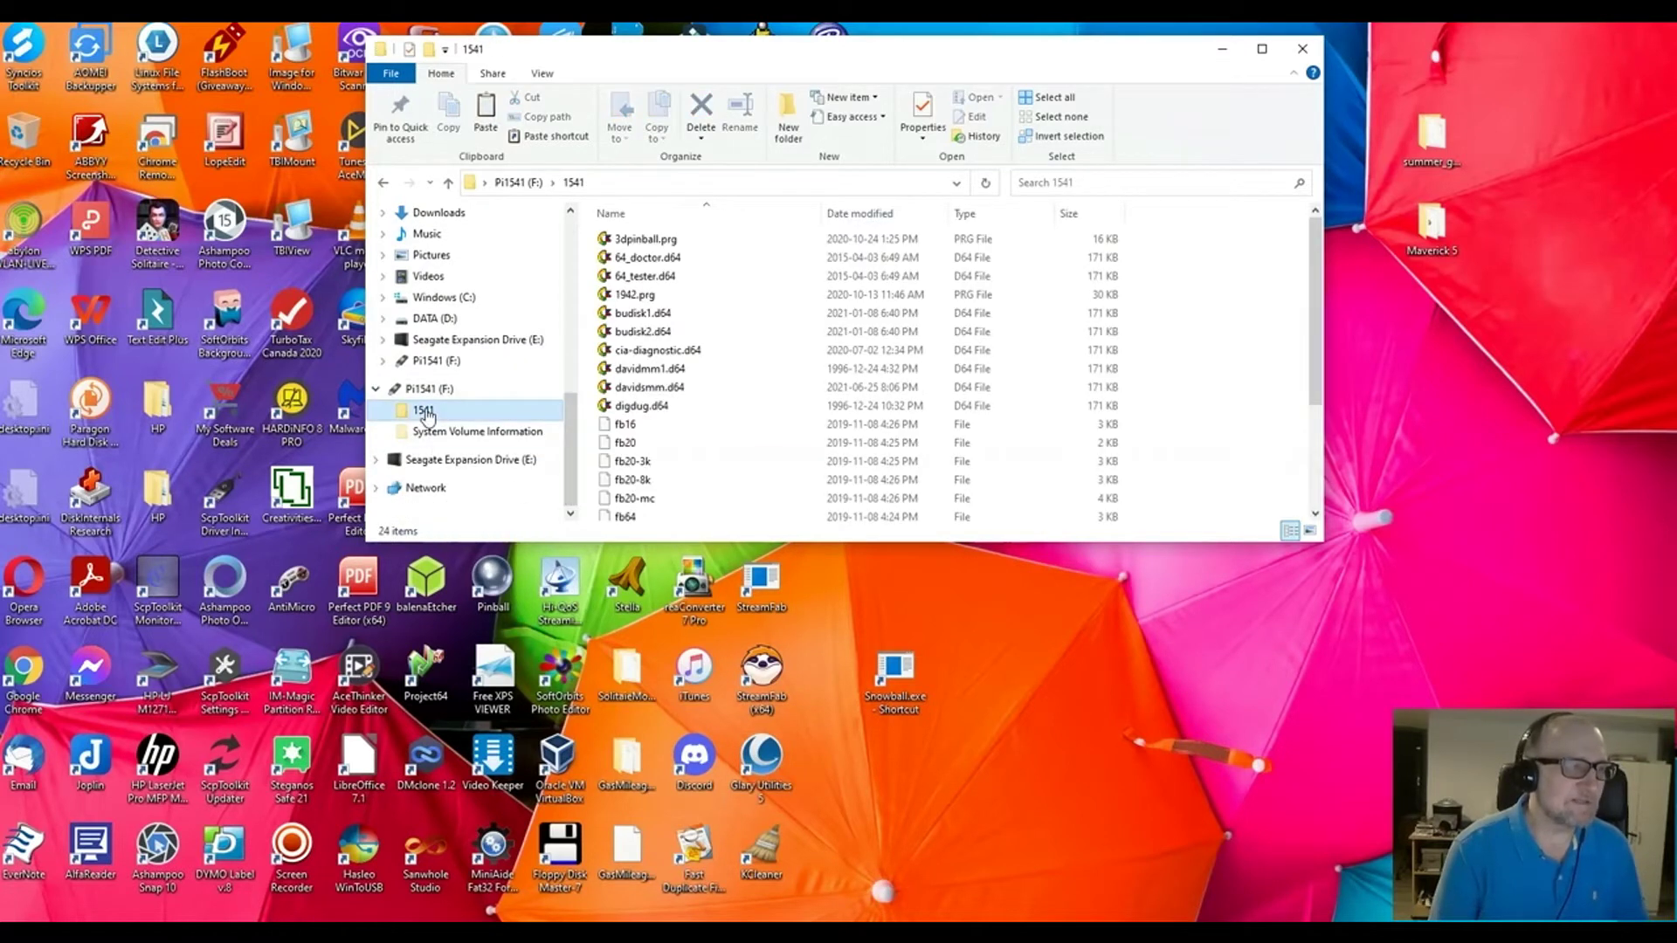
{"action": "left_click_drag", "start_coordinate": [1318, 249], "coordinate": [1188, 319]}
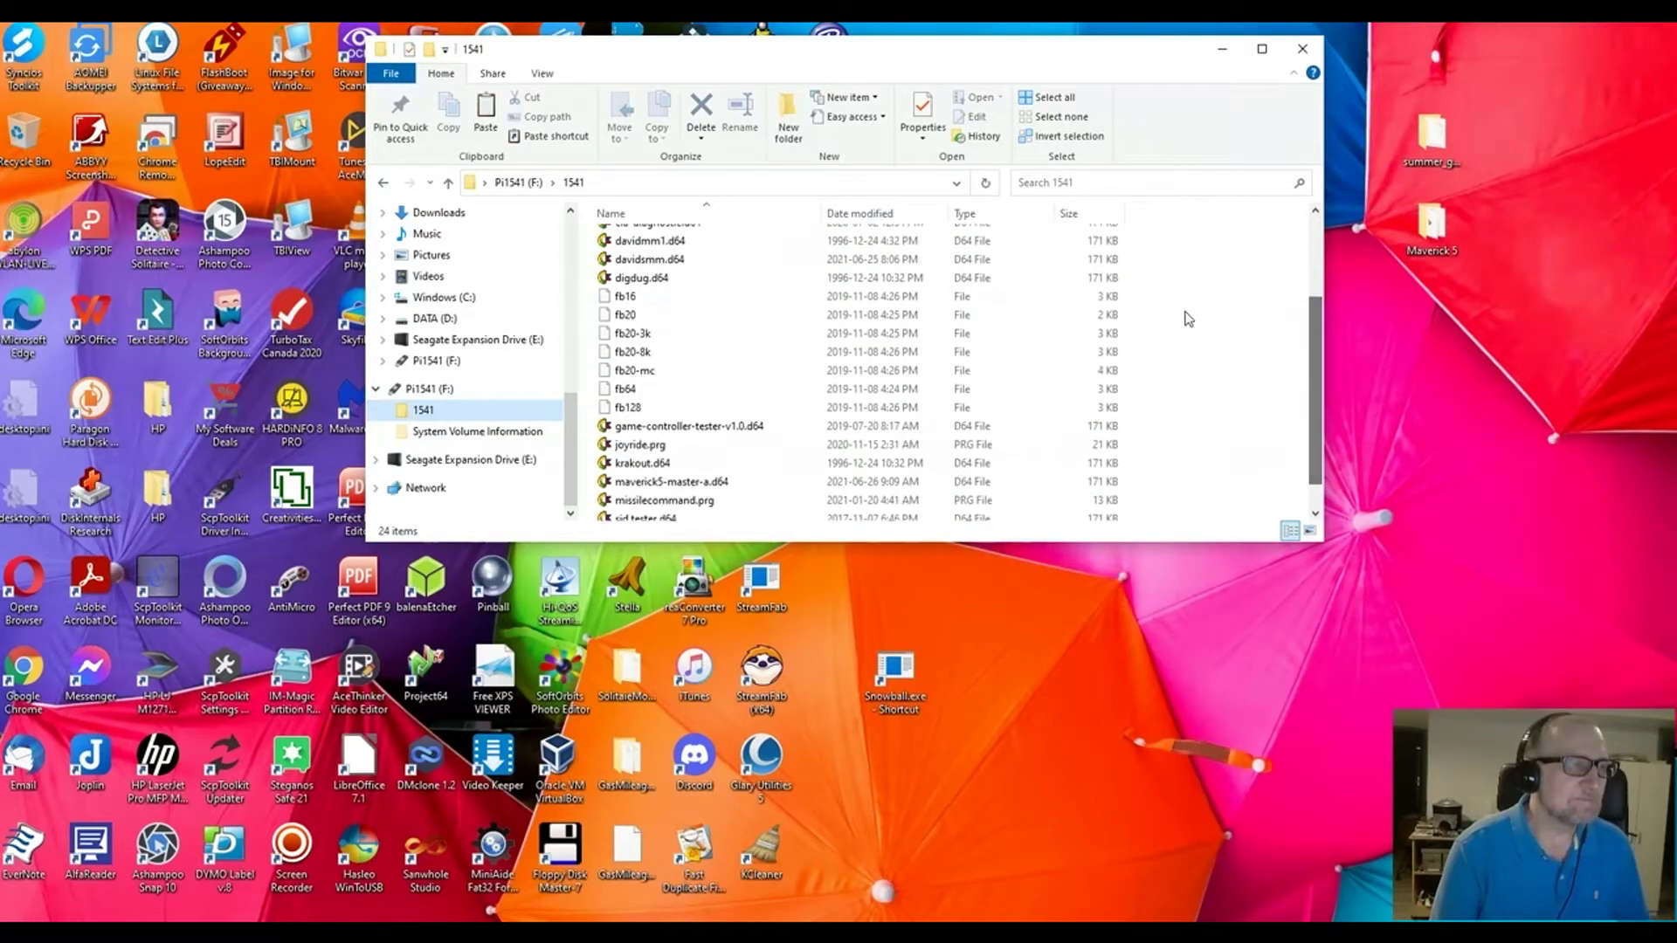
{"action": "left_click", "coordinate": [519, 183]}
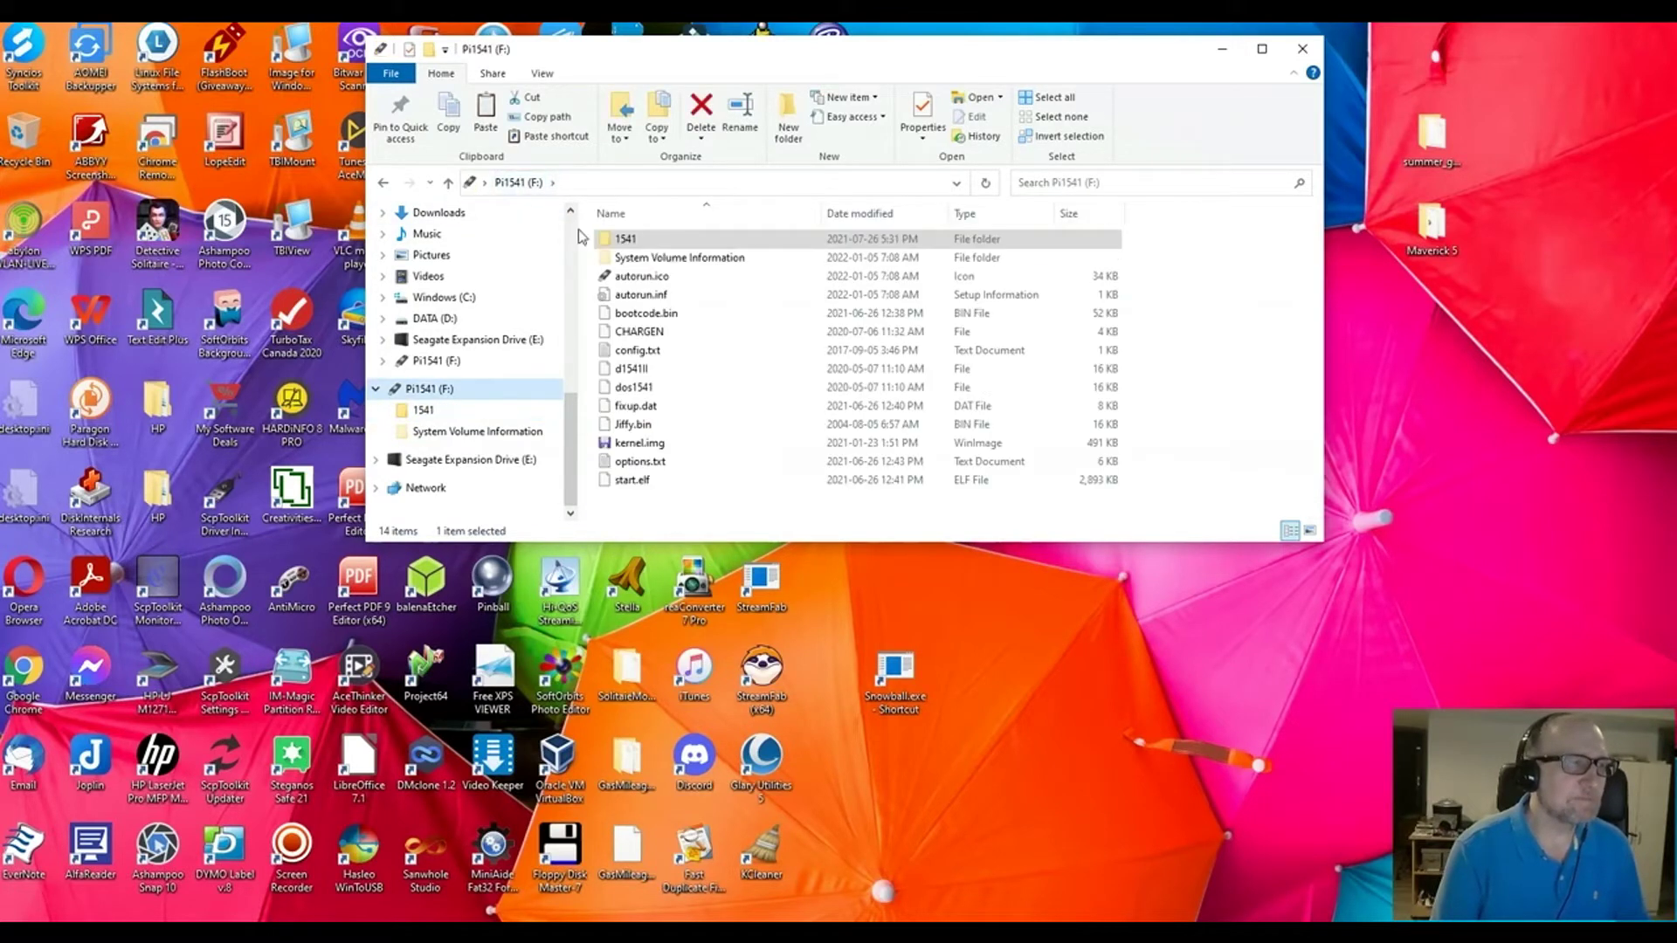
{"action": "left_click", "coordinate": [656, 447]}
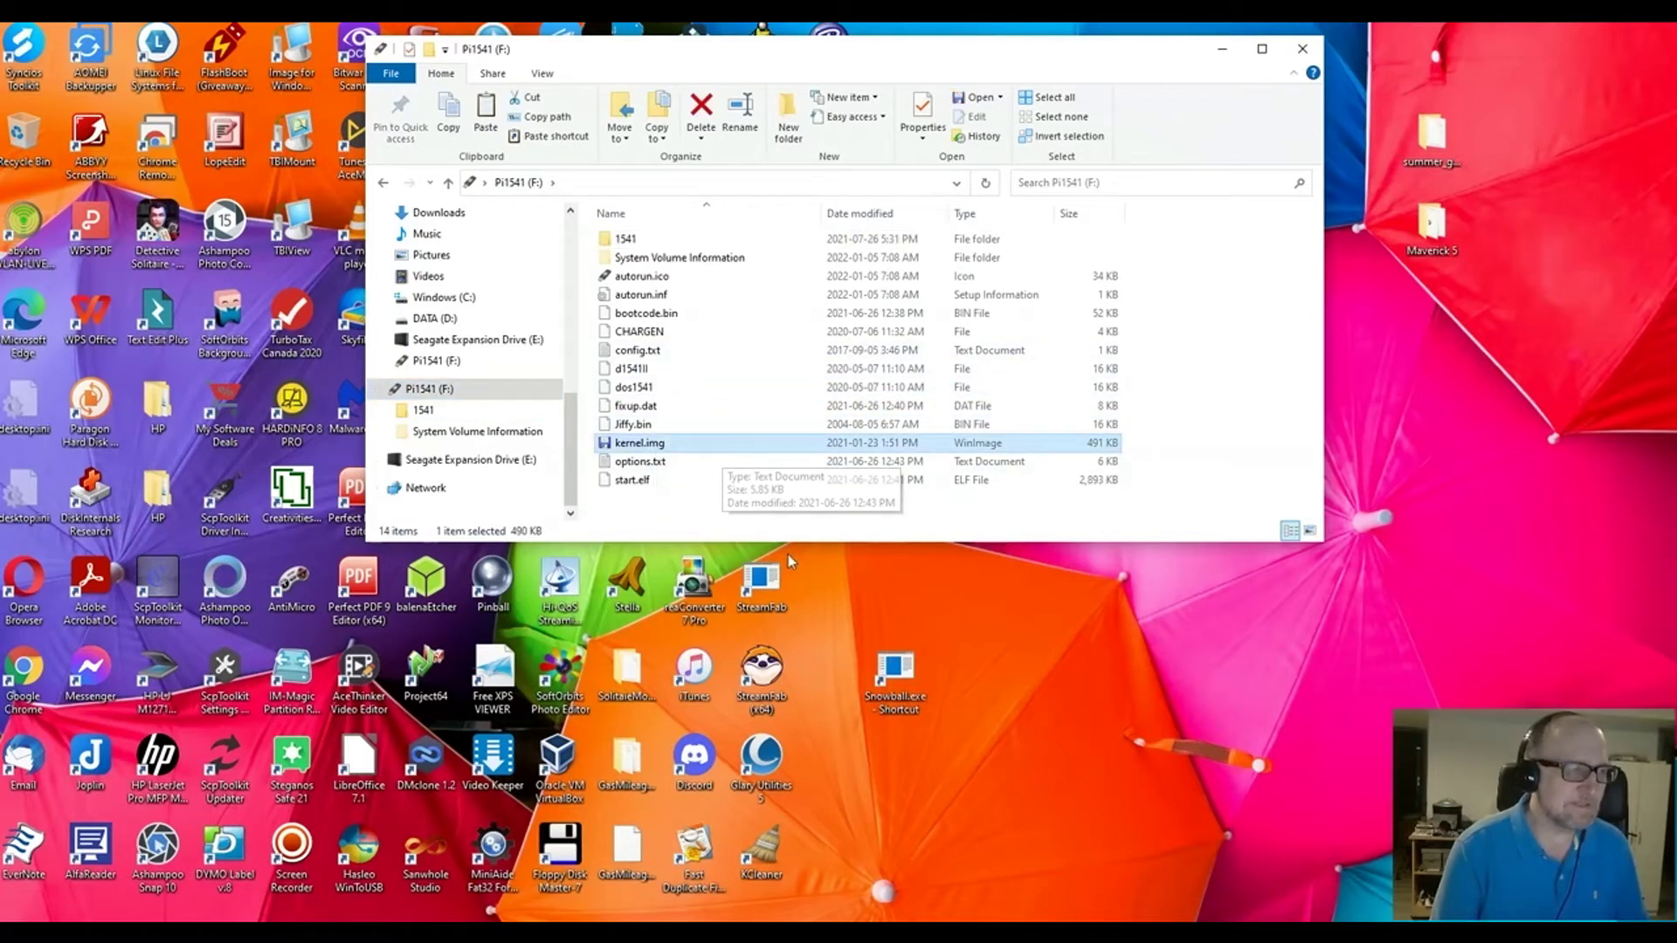
{"action": "left_click_drag", "start_coordinate": [649, 67], "coordinate": [1676, 75]}
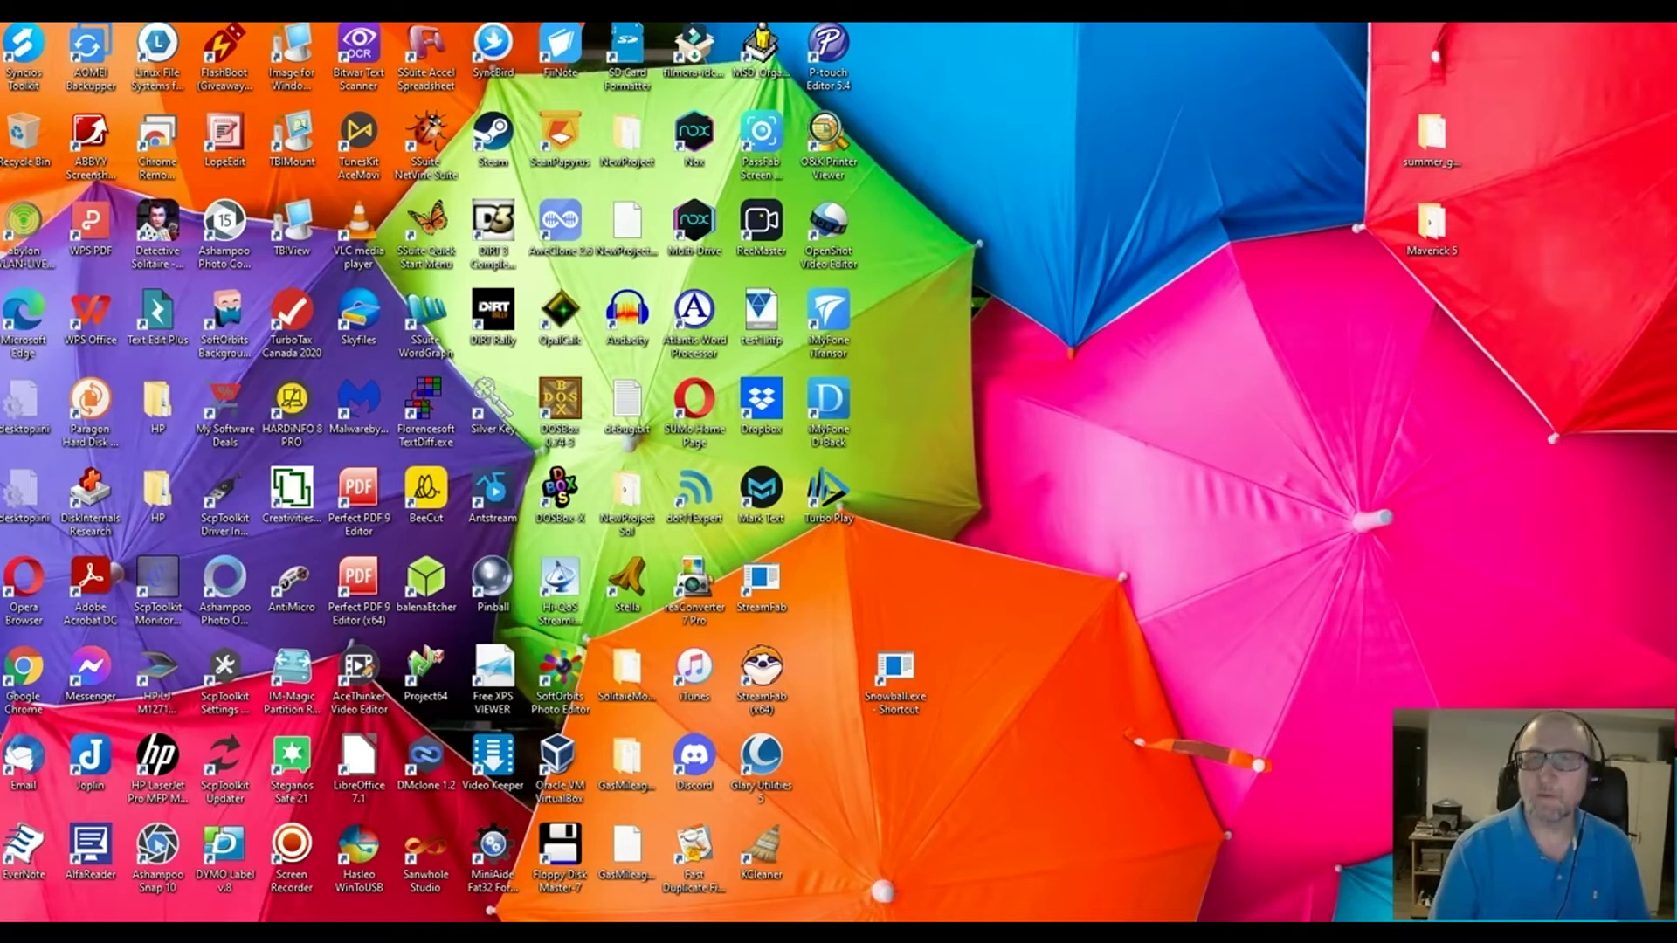
Replace kernel.img in the root of Pi1541 (F:) with the copy from the Pi1541 Backup folder, and close the window.
{"action": "left_click_drag", "start_coordinate": [1676, 79], "coordinate": [954, 80]}
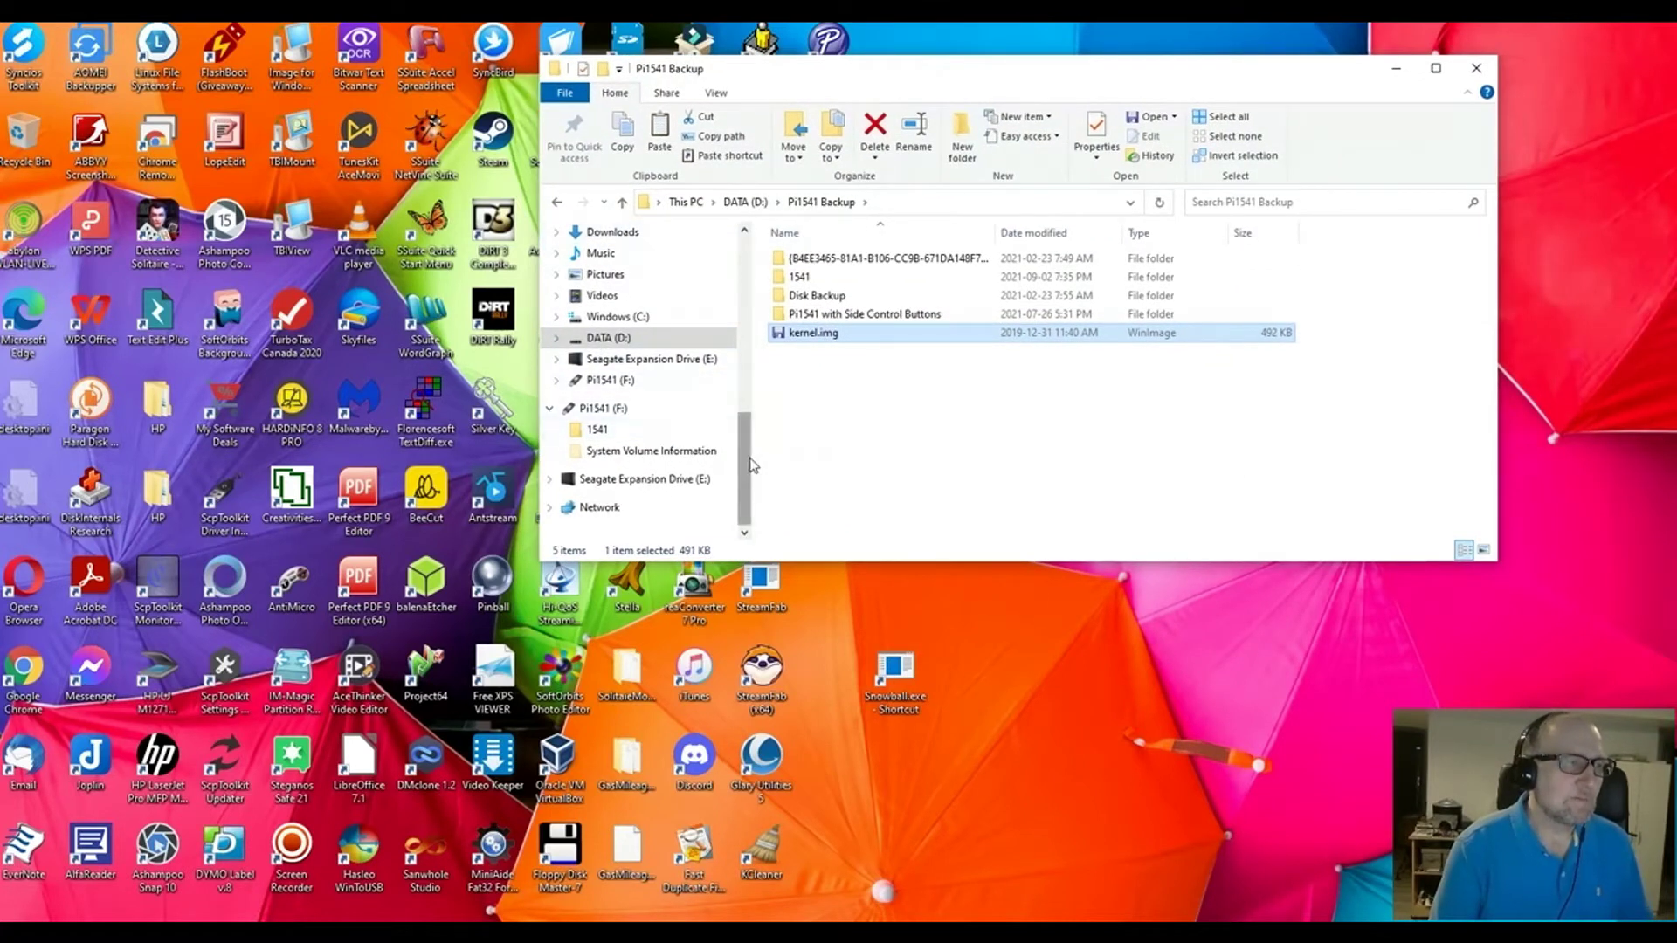
{"action": "scroll", "coordinate": [749, 445], "scroll_direction": "up", "scroll_amount": 1}
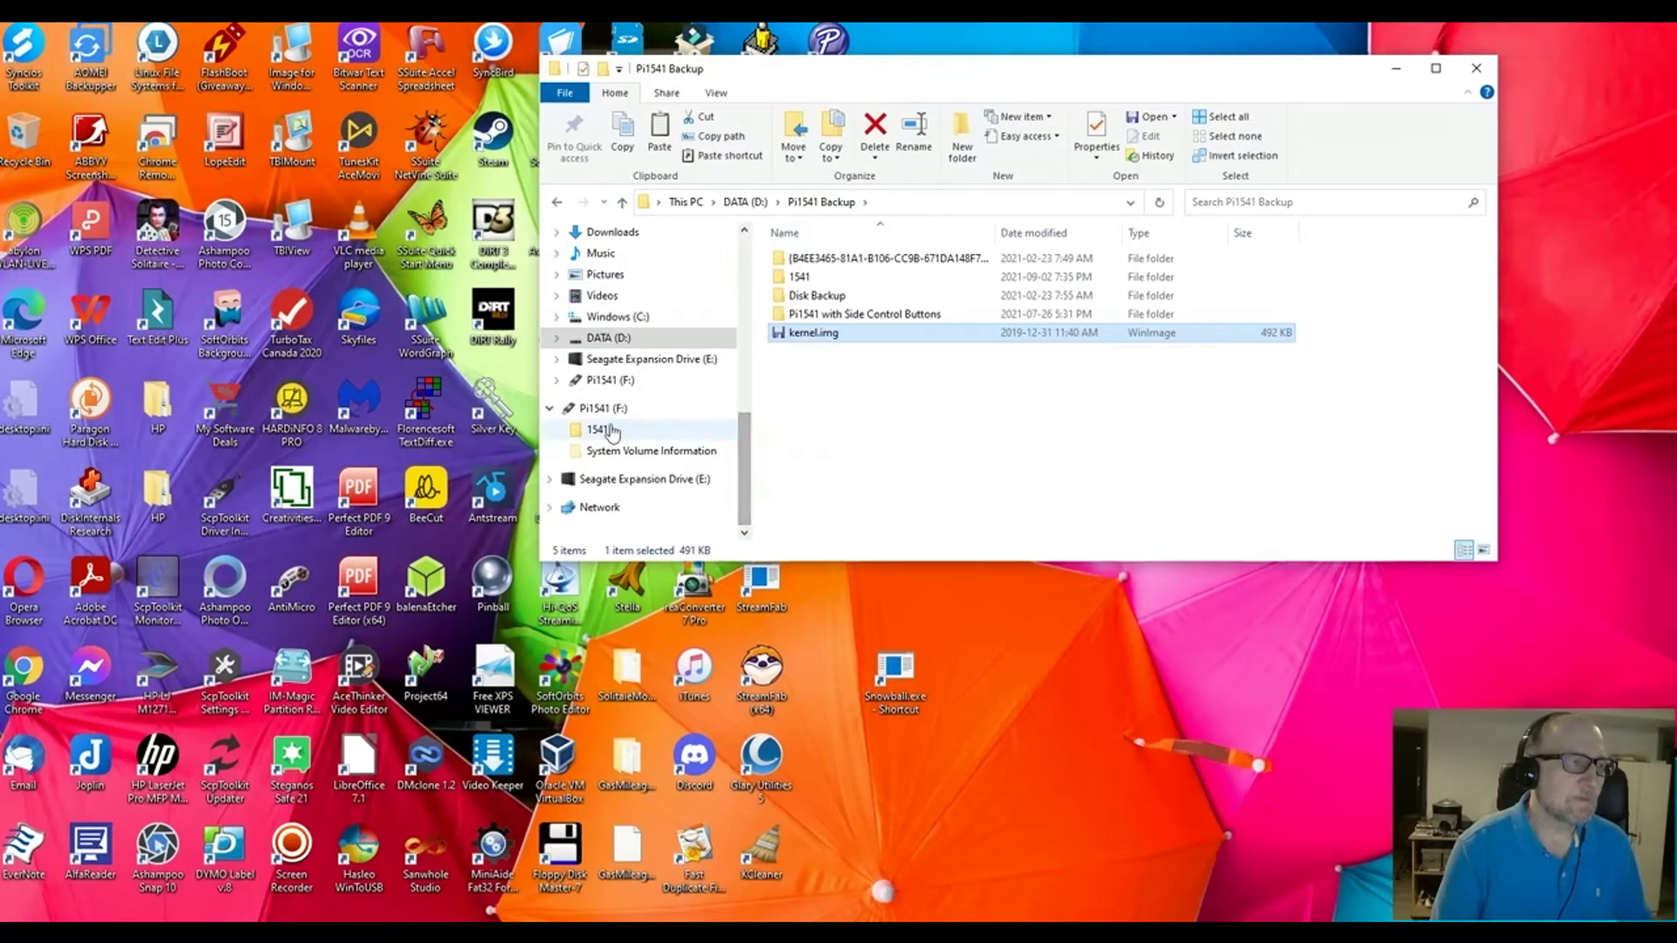
{"action": "scroll", "coordinate": [609, 428], "scroll_direction": "down", "scroll_amount": 1}
{"action": "left_click", "coordinate": [609, 410]}
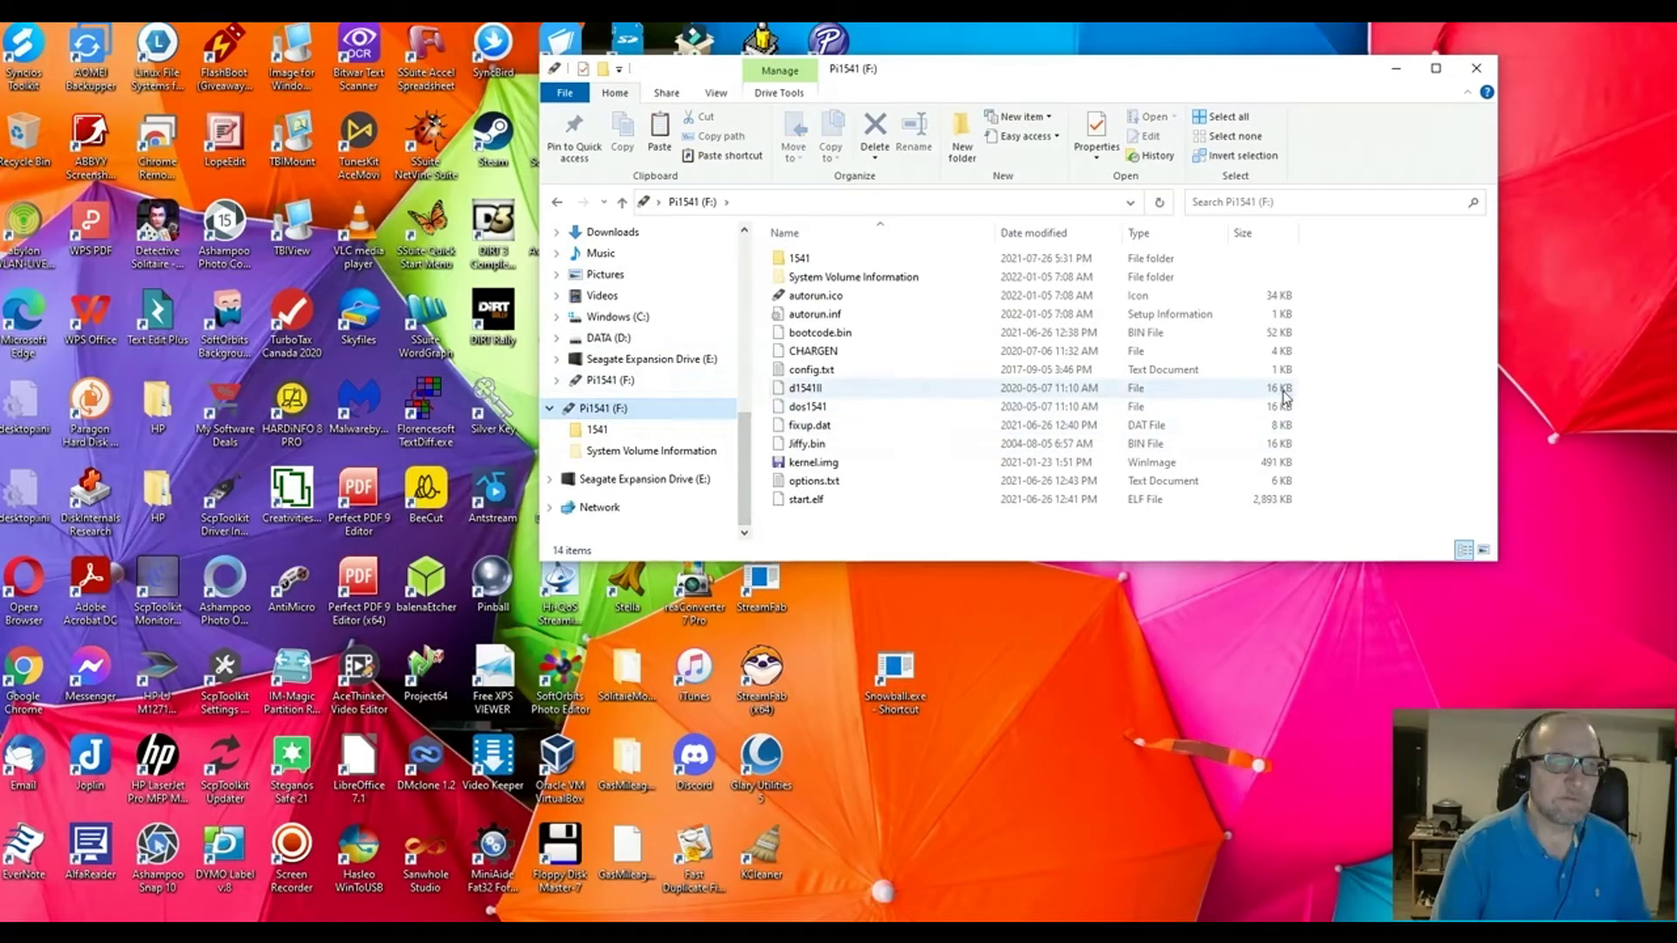
{"action": "right_click", "coordinate": [1314, 380]}
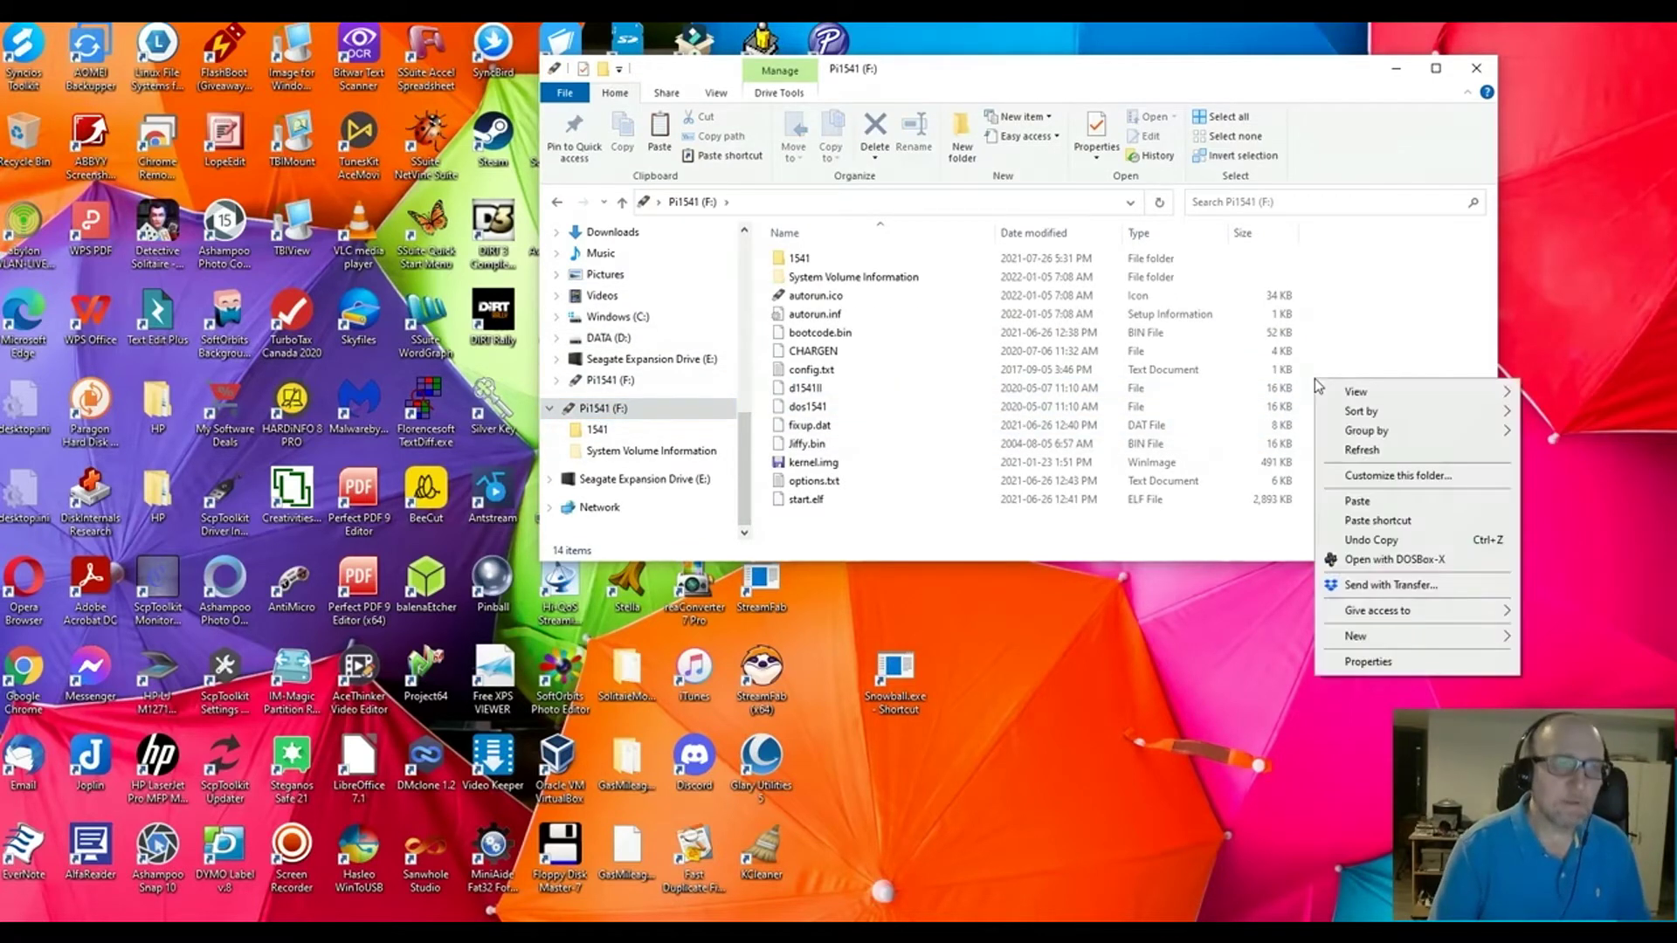
{"action": "left_click", "coordinate": [1359, 501]}
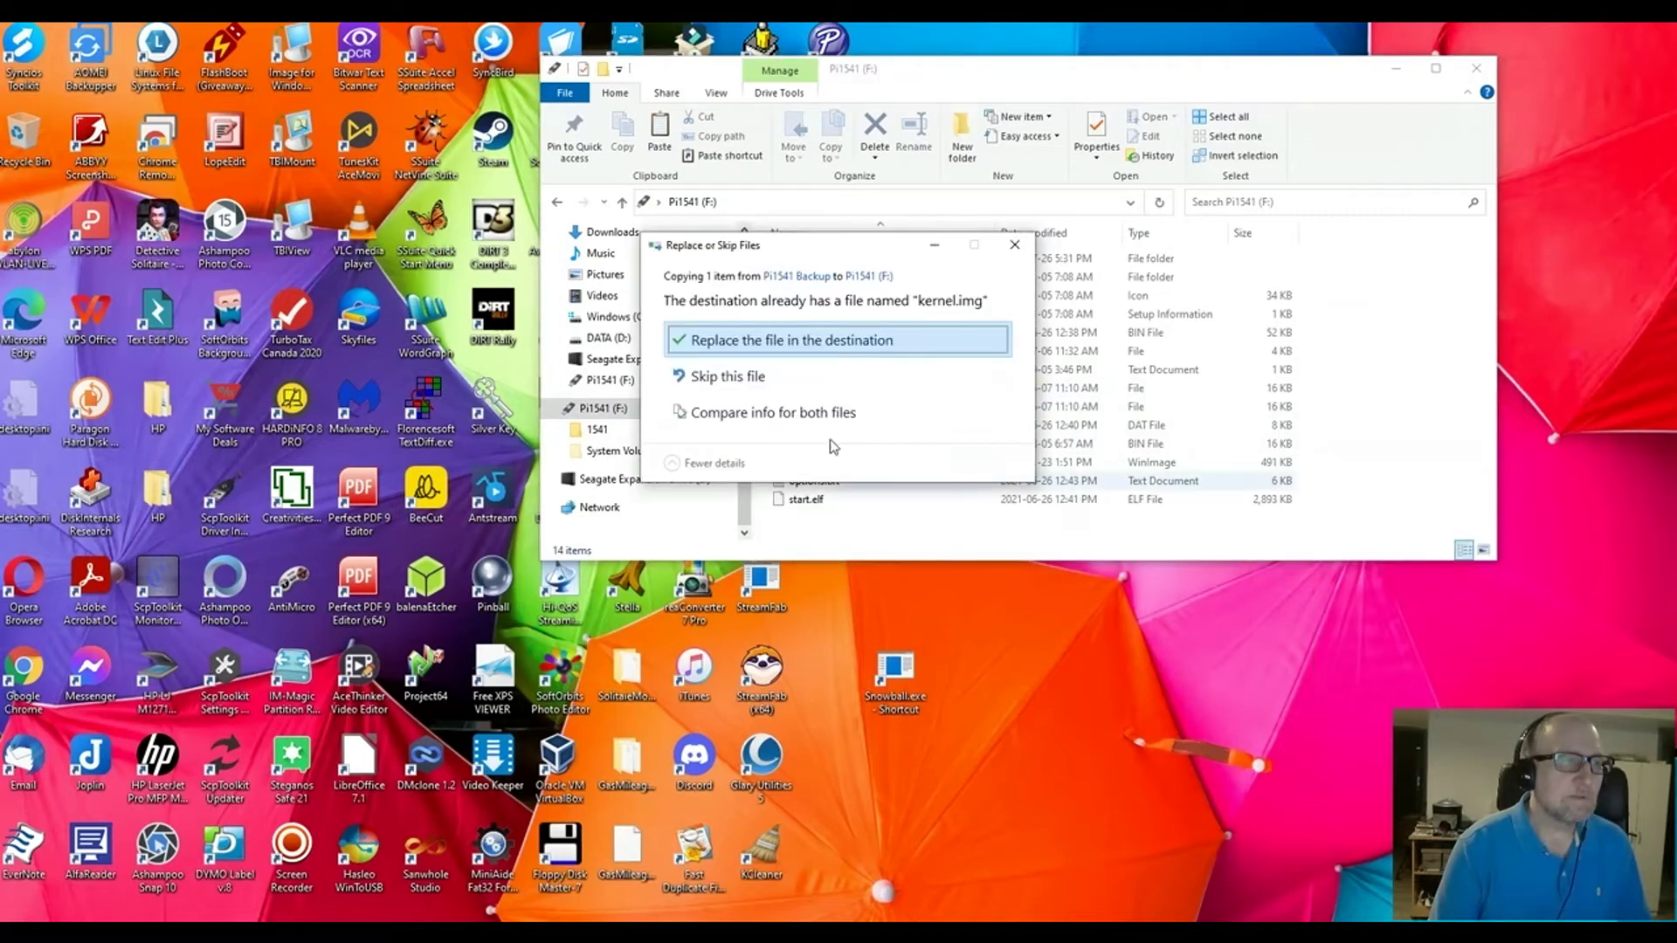
{"action": "left_click", "coordinate": [814, 342]}
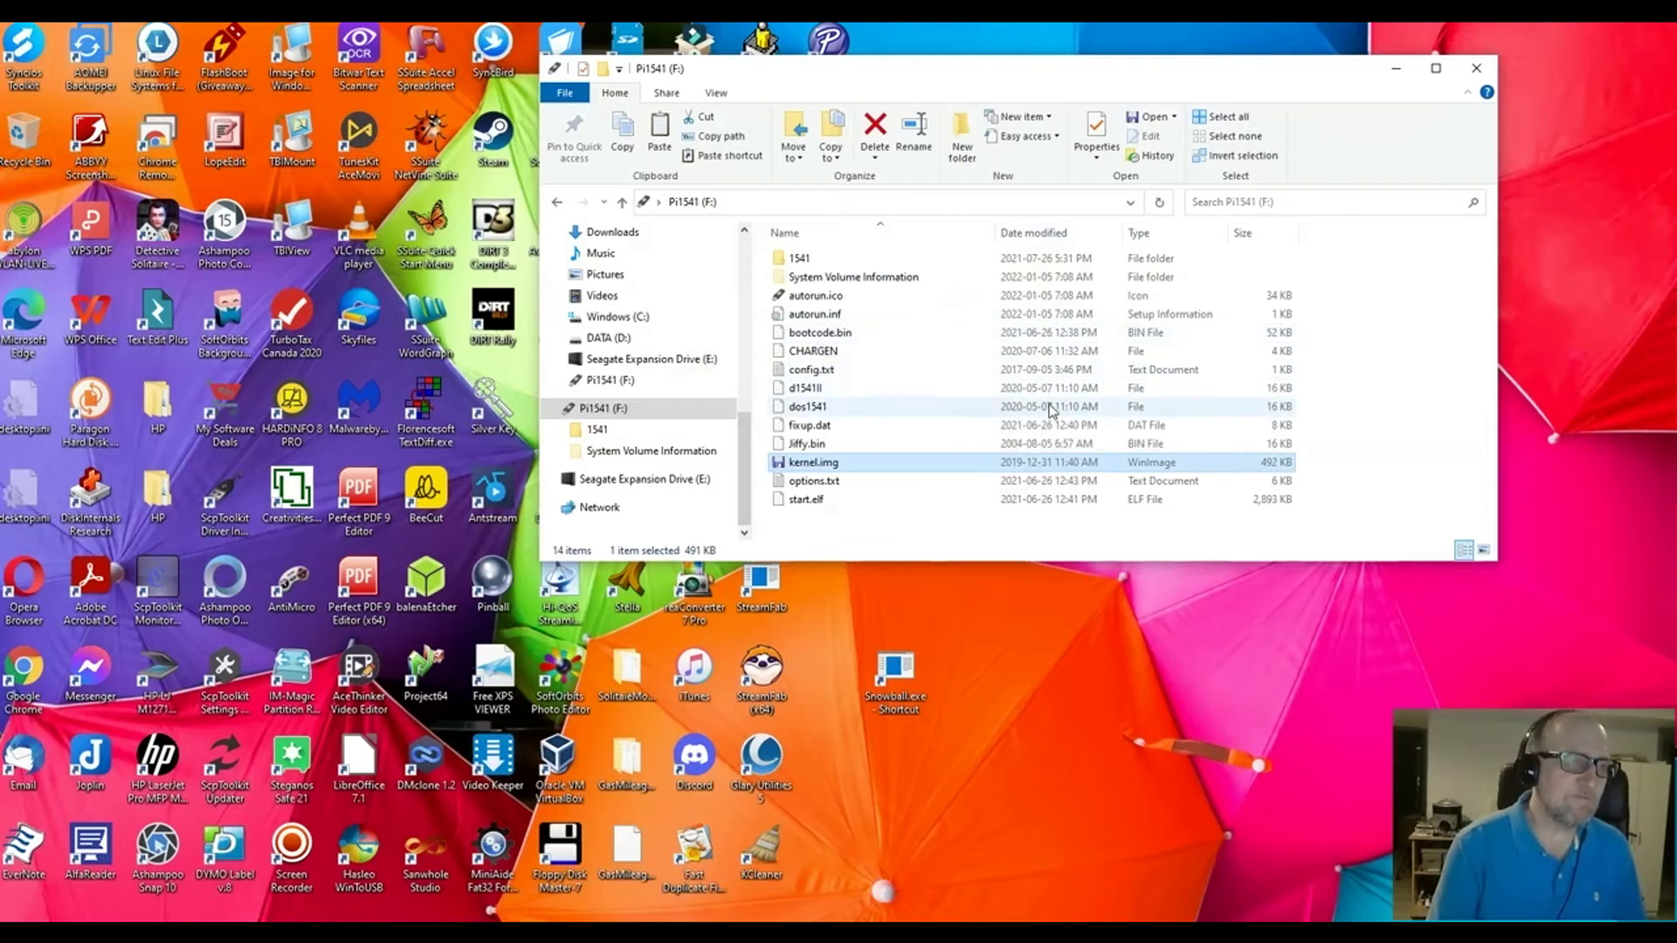
{"action": "left_click", "coordinate": [1475, 70]}
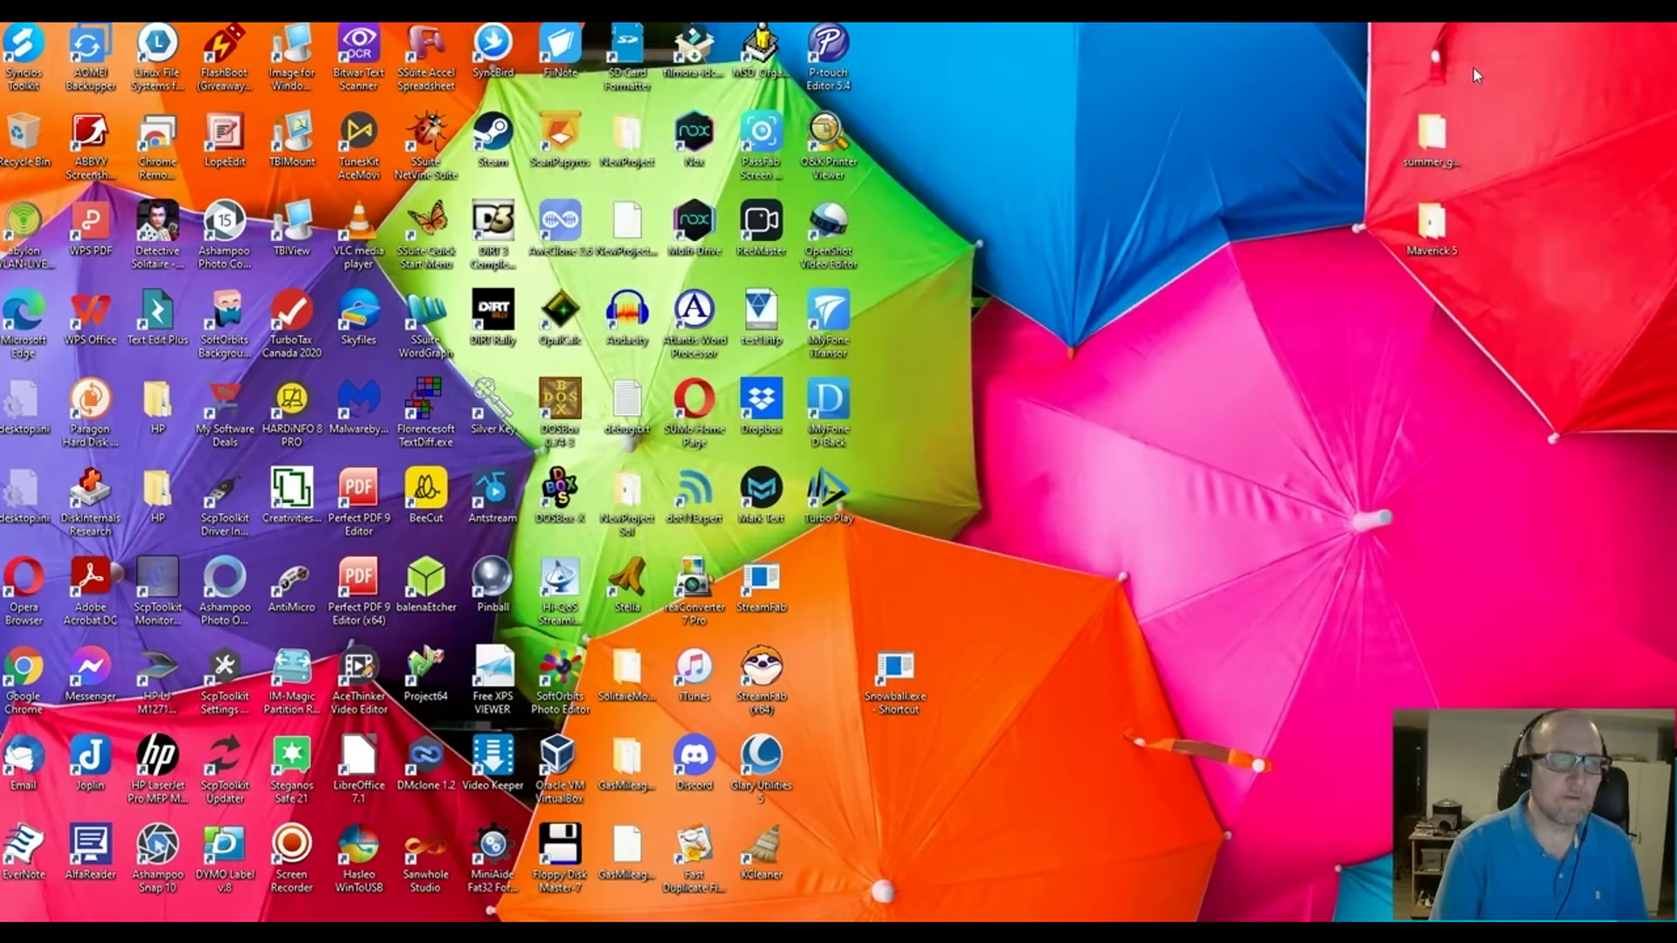